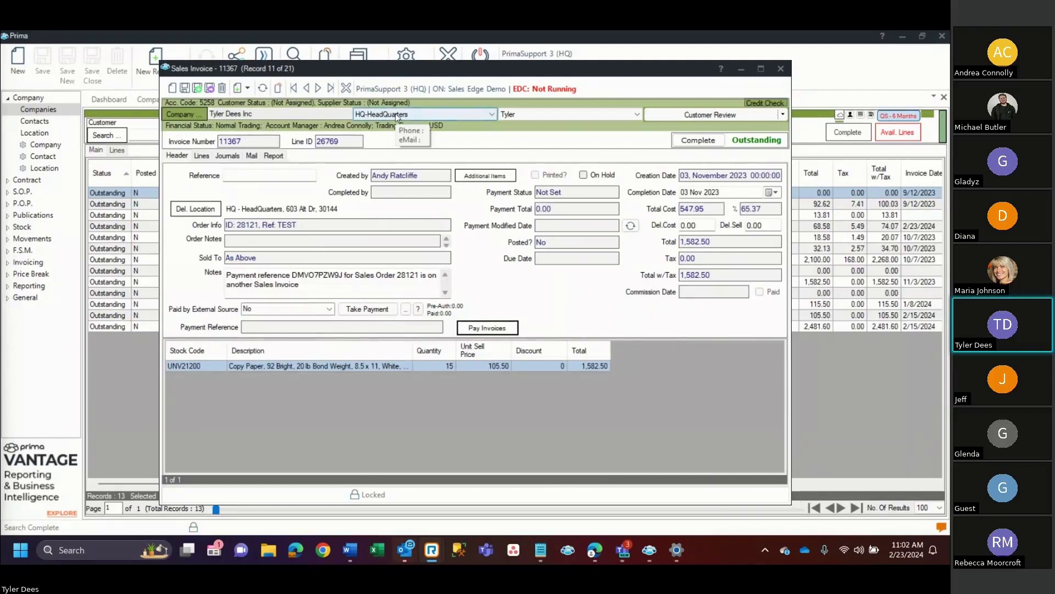
# Draft a Cash payment with the reference "Cash" for the open sales invoice, and close the payments without saving it
pyautogui.moveTo(575, 117)
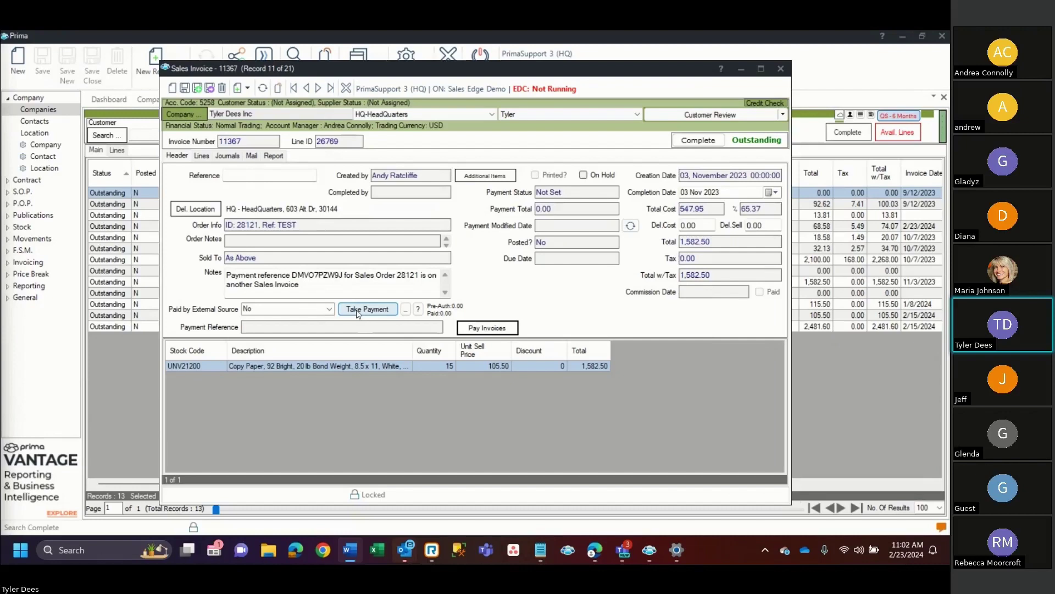
pyautogui.click(405, 310)
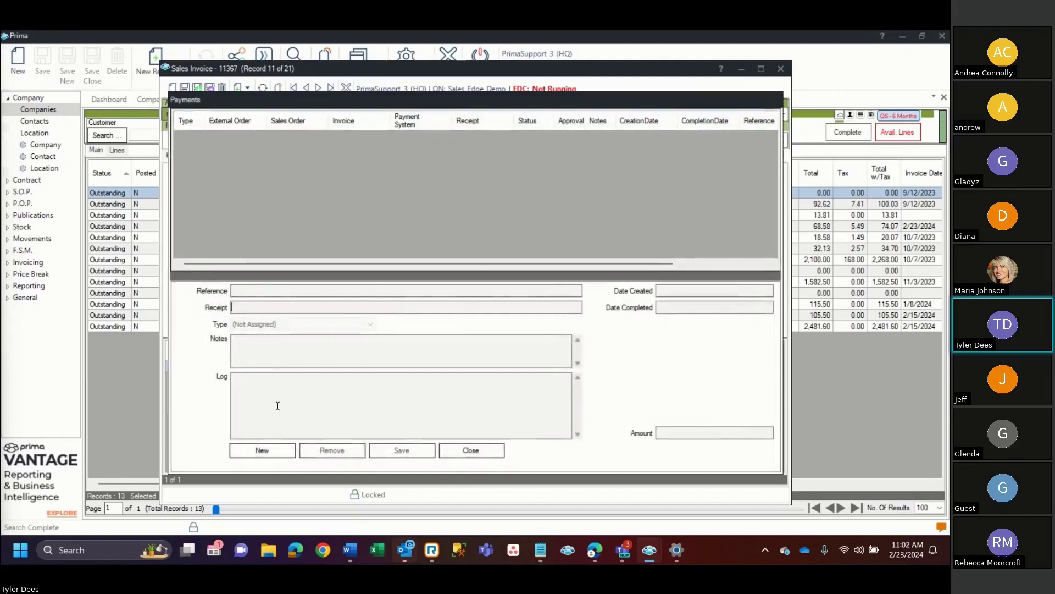
pyautogui.click(259, 452)
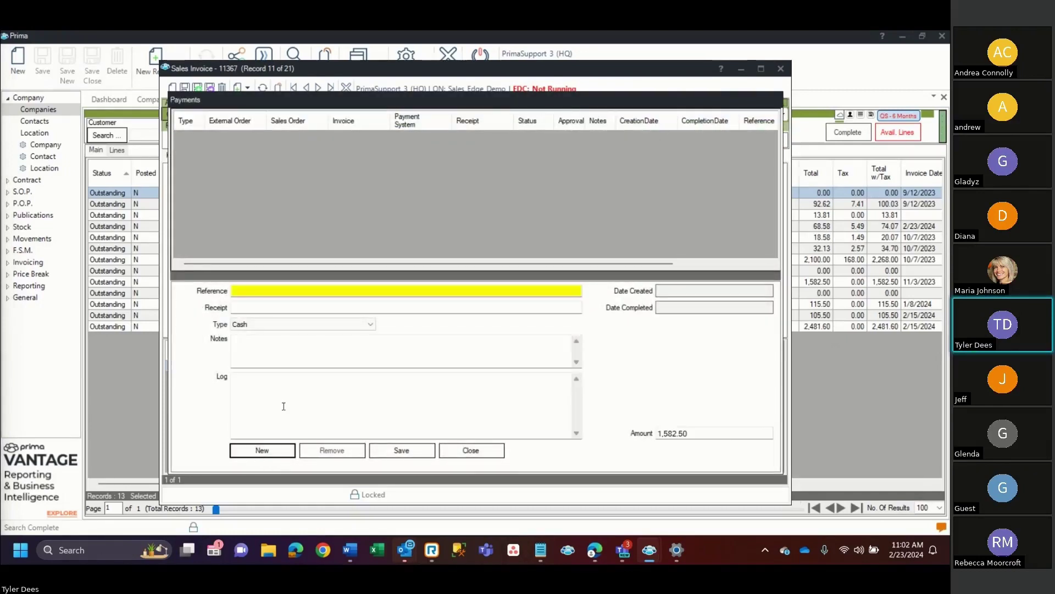
pyautogui.click(372, 328)
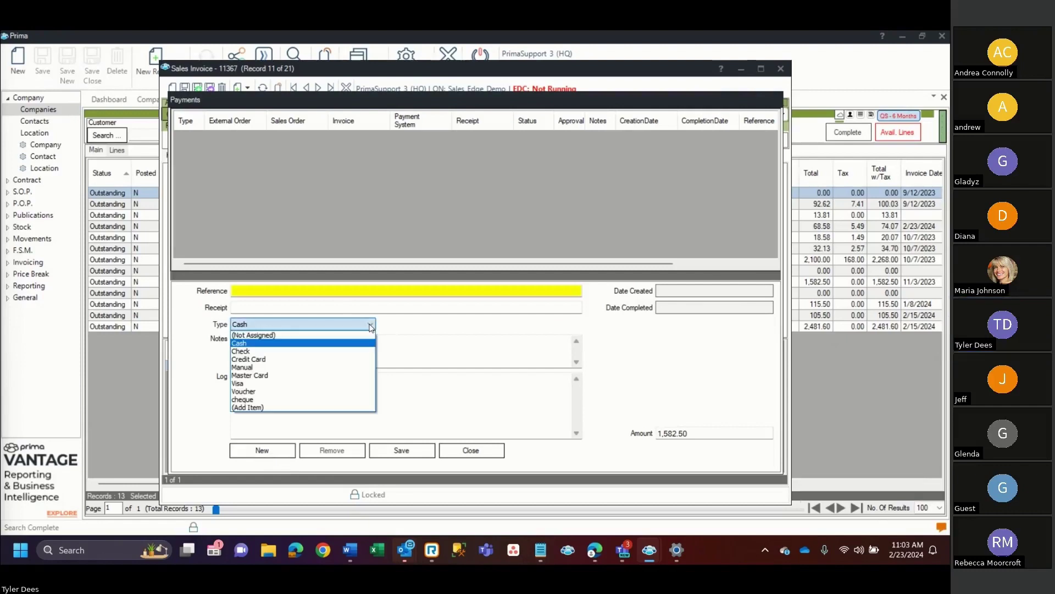
pyautogui.click(372, 327)
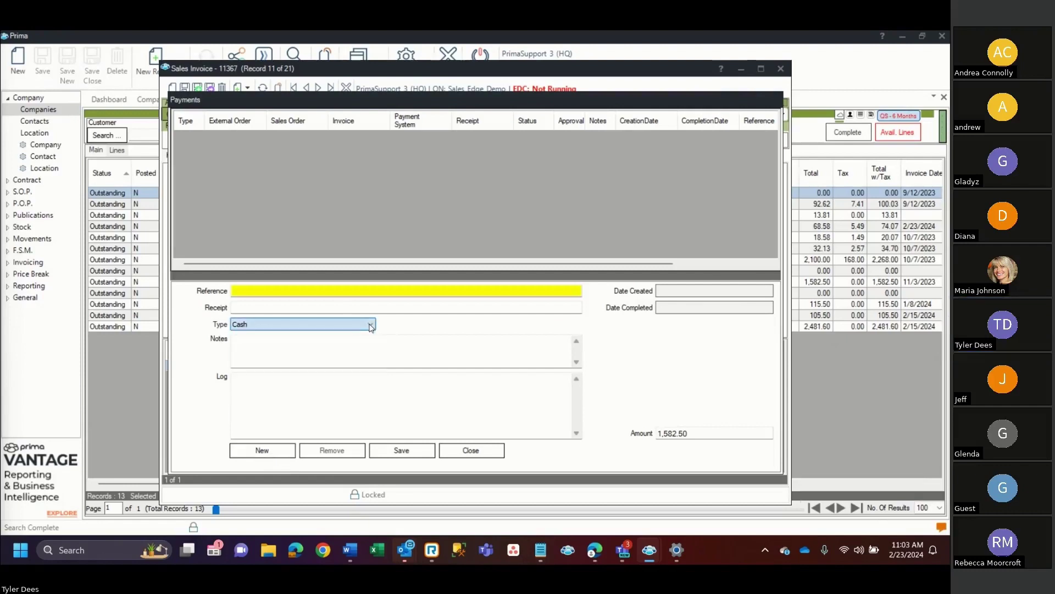
pyautogui.click(297, 290)
pyautogui.write('Cash')
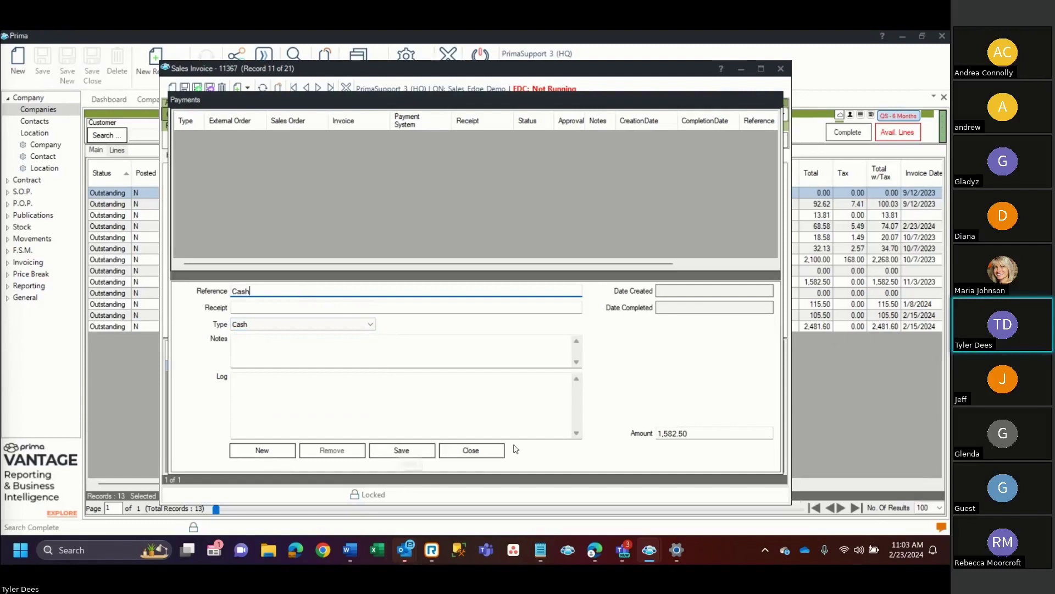
pyautogui.click(468, 451)
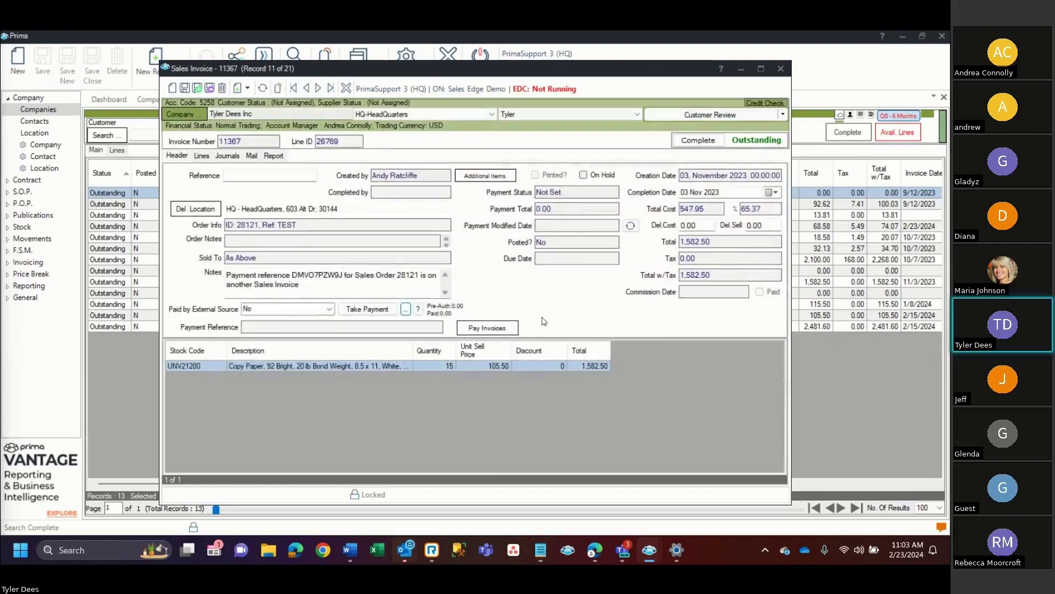
# View the customer's unpaid invoices available for payment from the sales invoice, and close the financial details
pyautogui.click(477, 329)
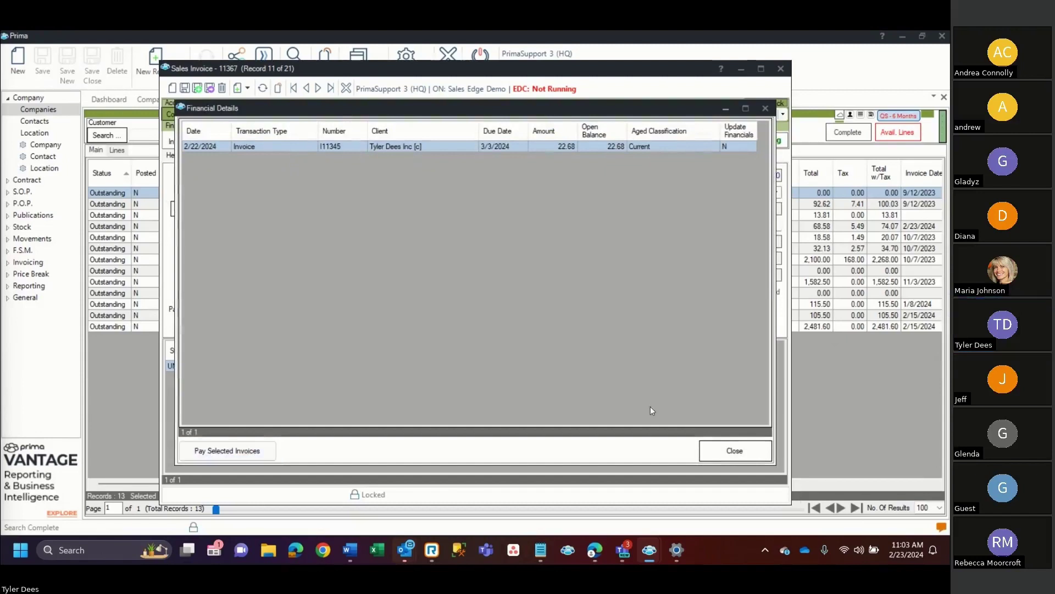
pyautogui.press('Escape')
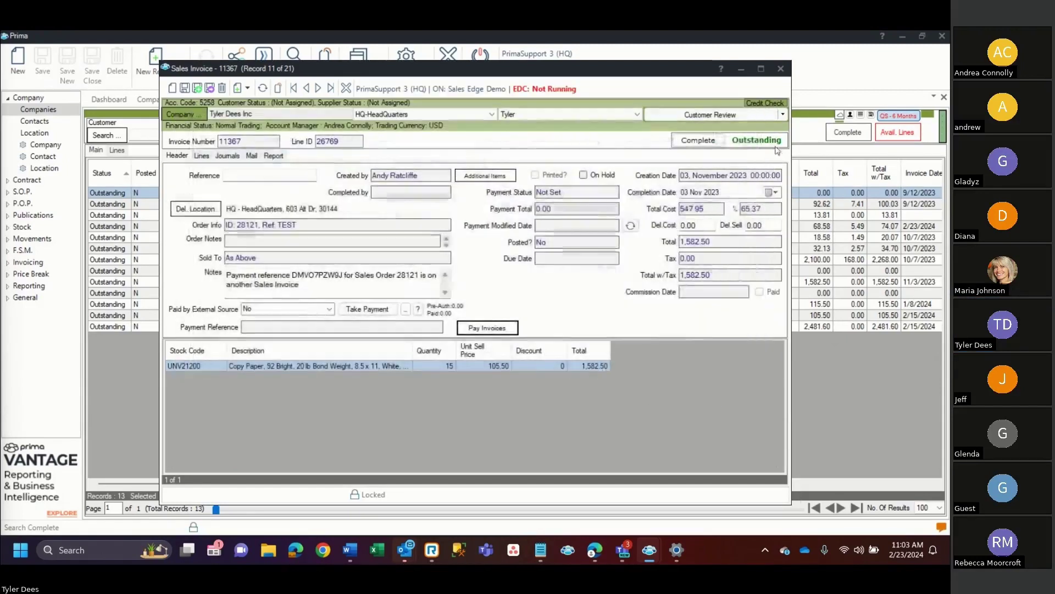
# Close the outstanding sales invoice and bring up the other open sales invoice, which is posted
pyautogui.click(650, 552)
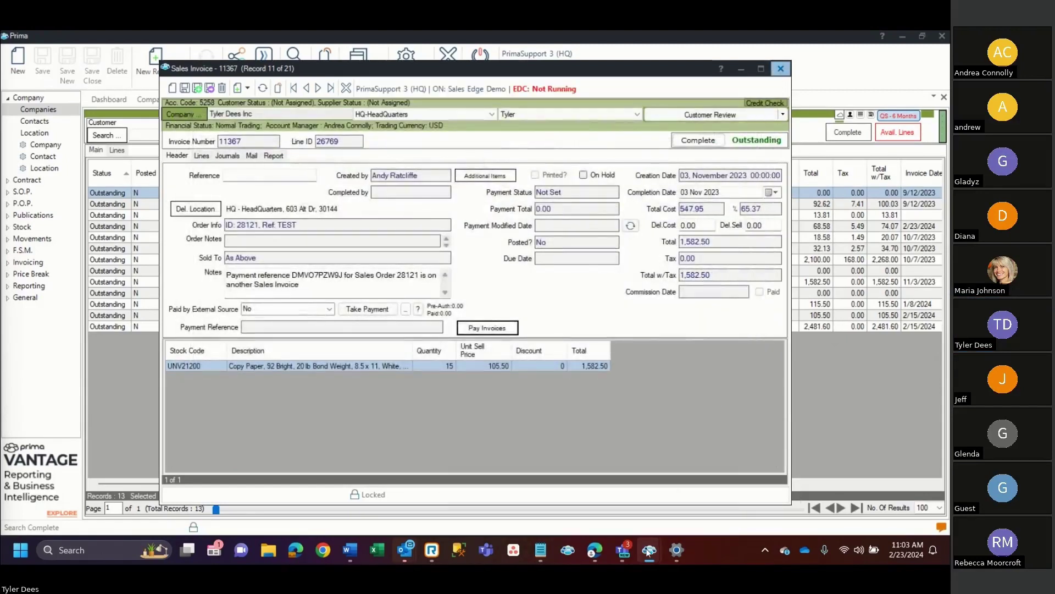
pyautogui.moveTo(653, 554)
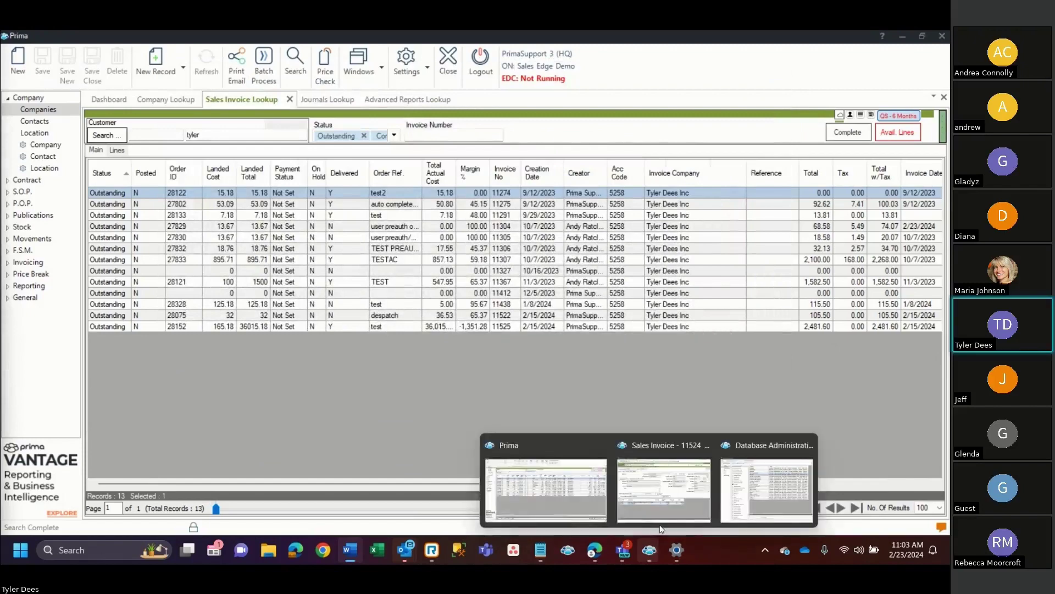
pyautogui.click(660, 524)
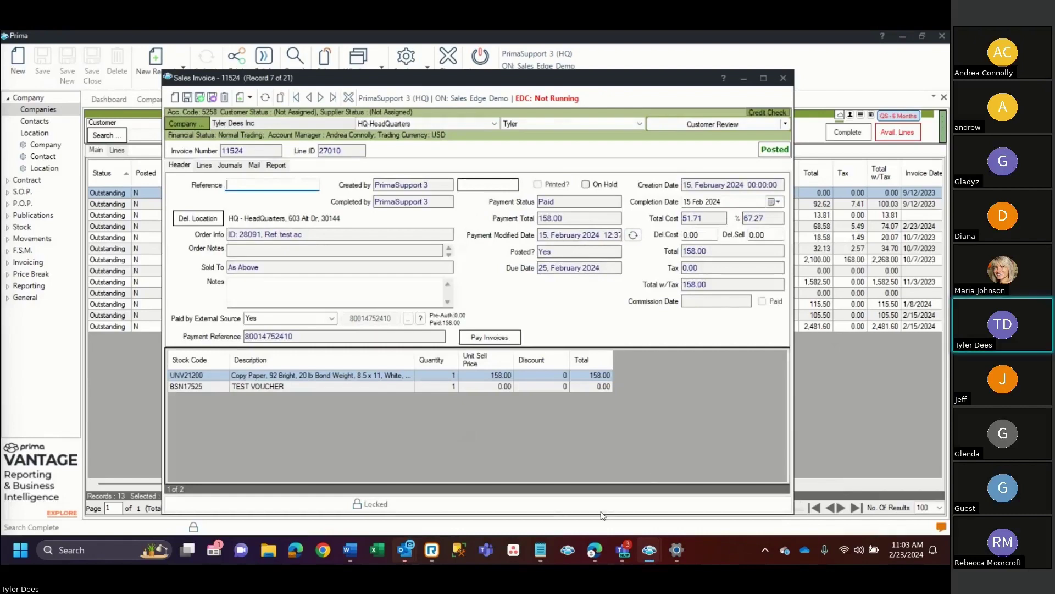
# Switch to QuickBooks and save a received payment of 22.68 against the outstanding invoice of the customer with that open balance
pyautogui.moveTo(594, 549)
pyautogui.click(654, 500)
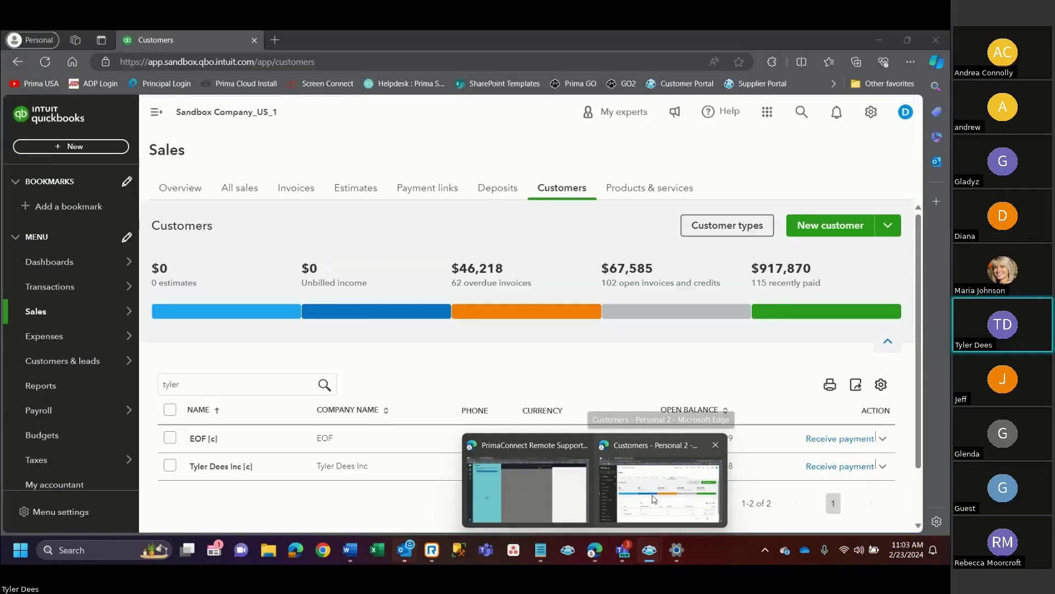
pyautogui.click(605, 510)
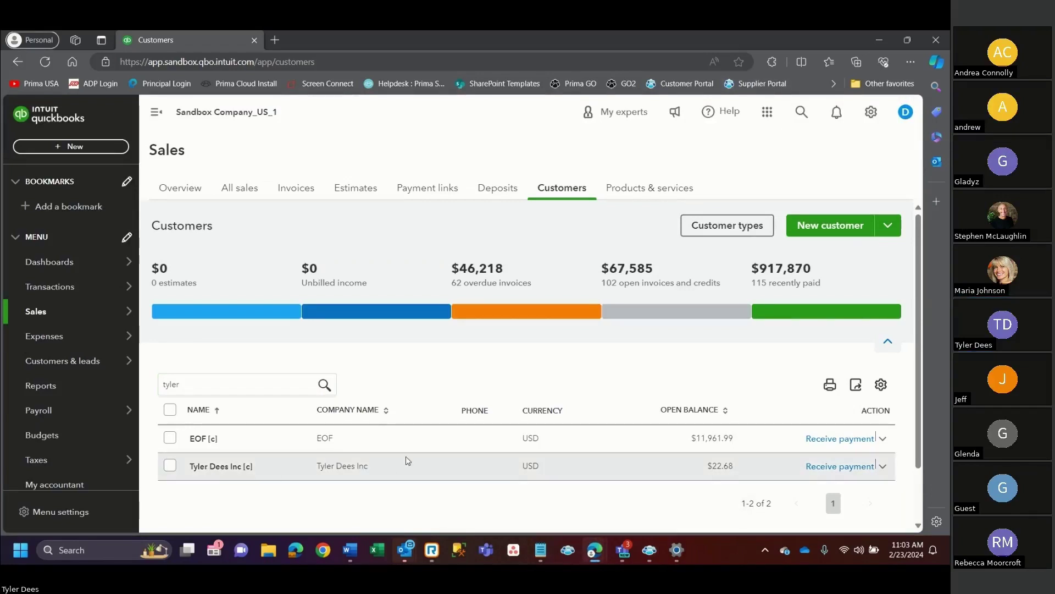
pyautogui.click(846, 468)
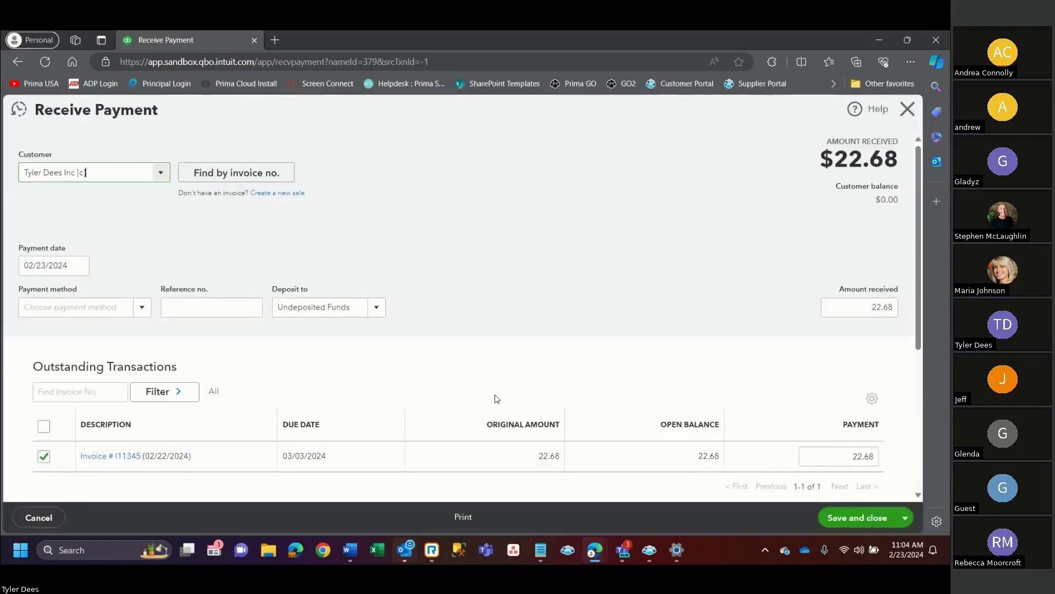
pyautogui.scroll(-2, 494, 396)
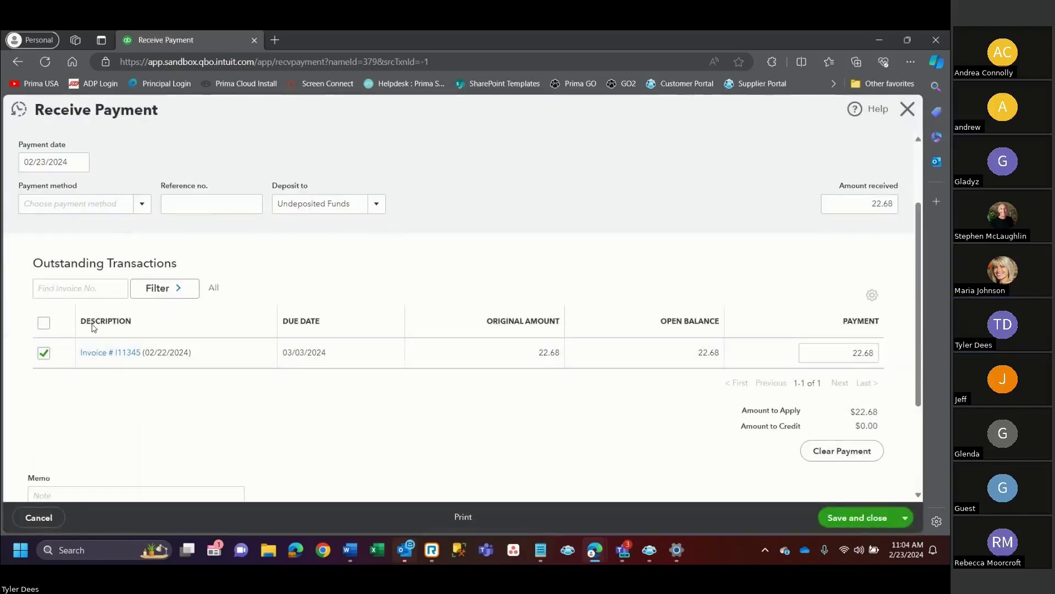
pyautogui.click(851, 518)
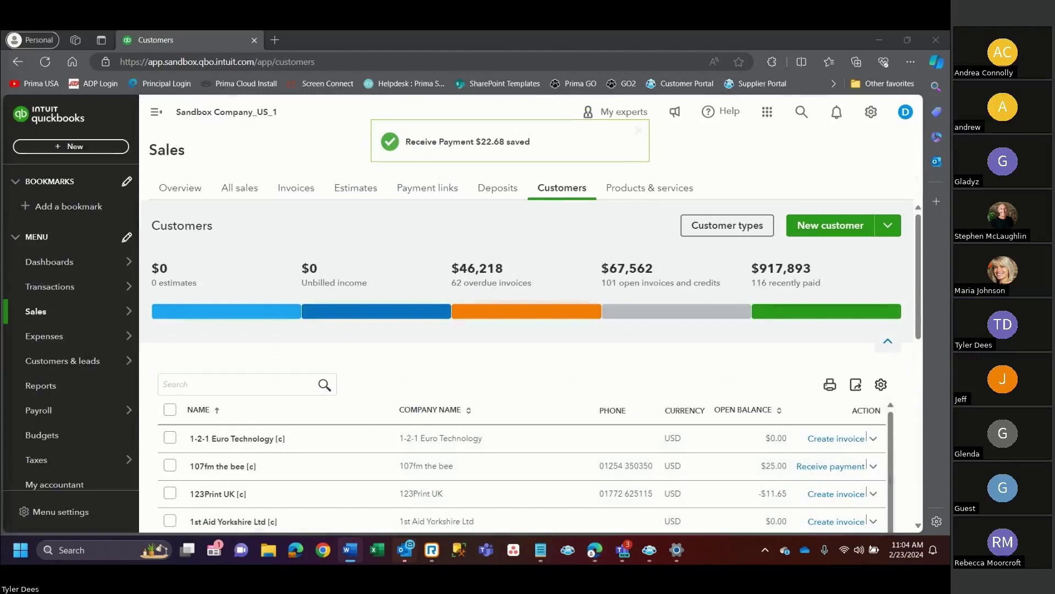
# Return to Prima's sales invoice lookup and check the options available in its status filter
pyautogui.moveTo(651, 556)
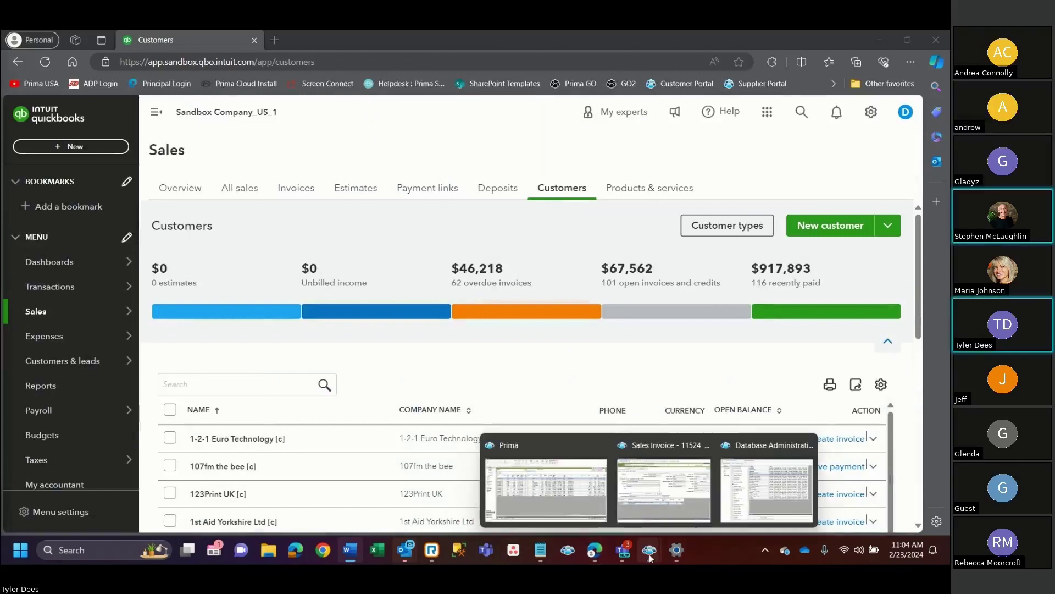
pyautogui.moveTo(563, 490)
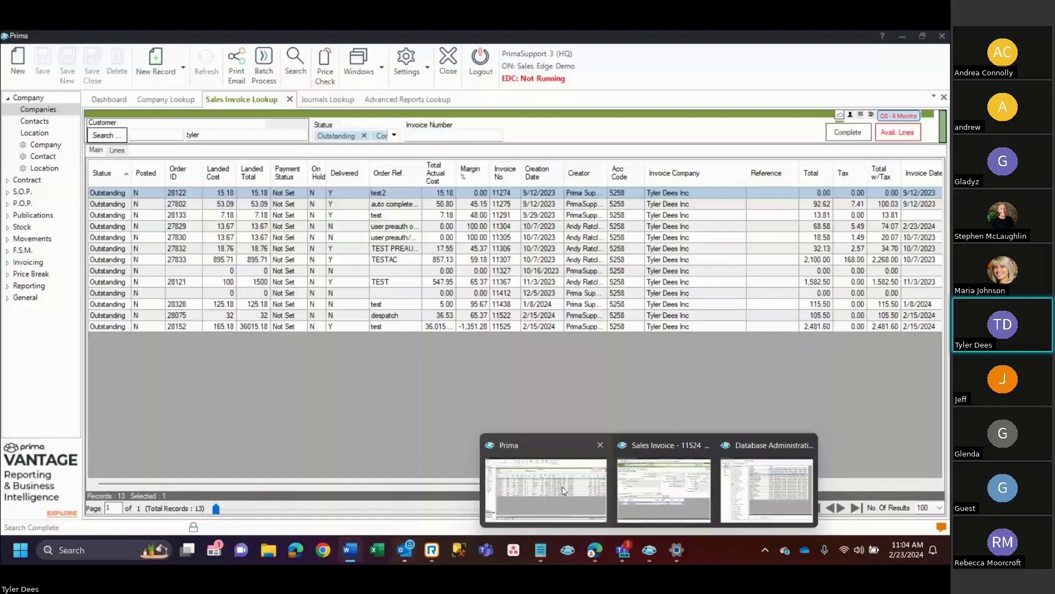
pyautogui.click(563, 491)
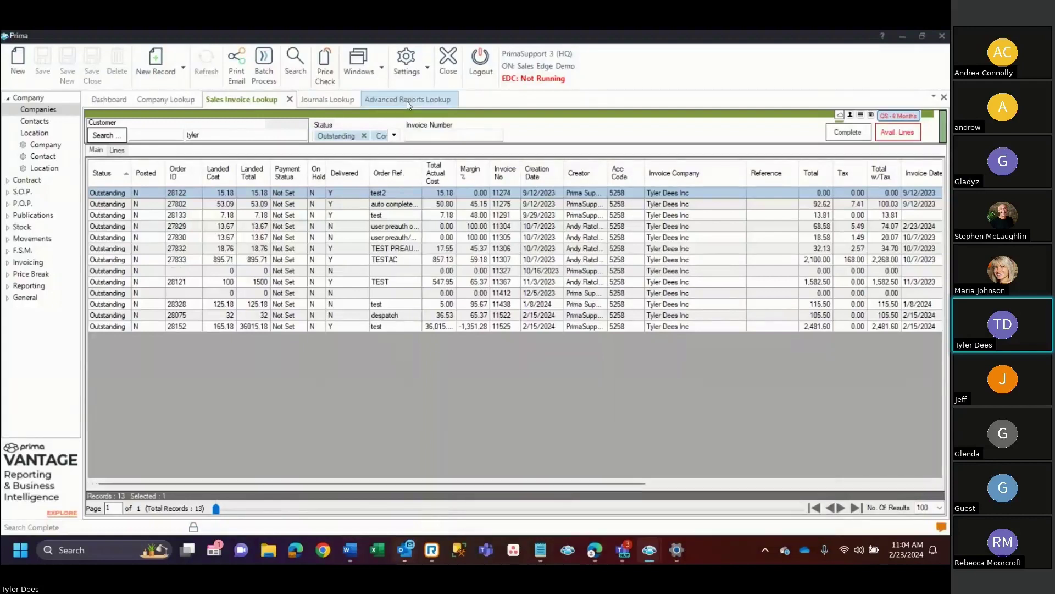
pyautogui.click(394, 135)
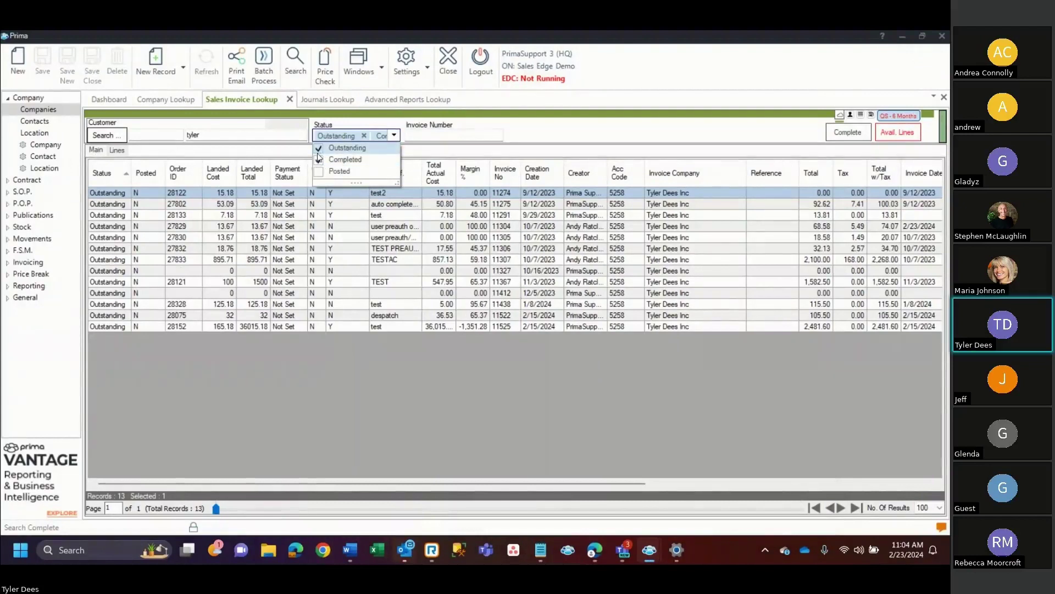
pyautogui.click(280, 326)
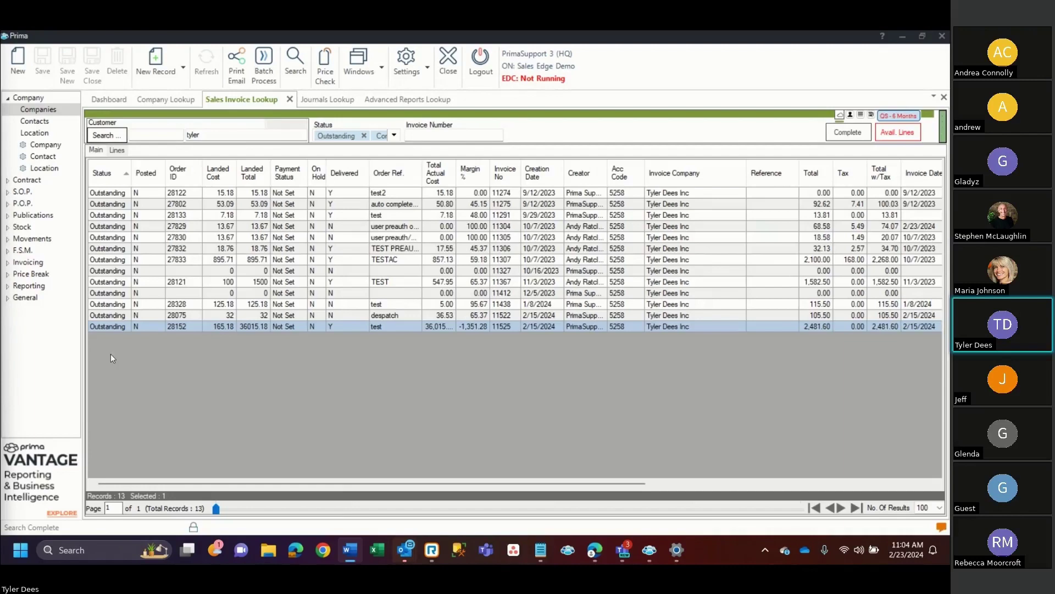
# Open the journals lookup, examine the second FINANCIAL SYSTEM entry for sales invoice transfer failure details, and close the entry
pyautogui.click(25, 298)
pyautogui.click(45, 254)
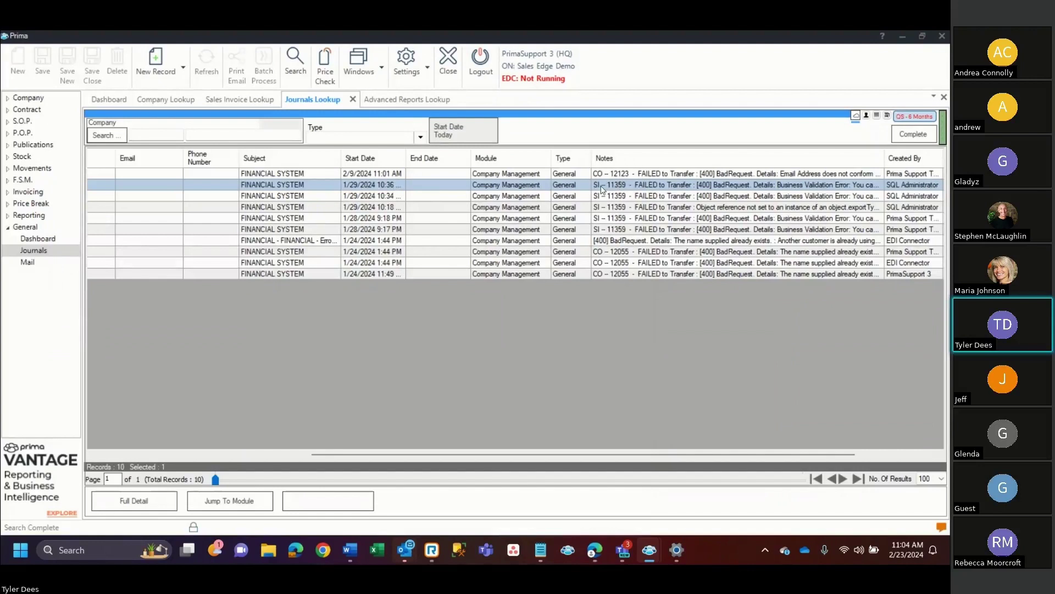
pyautogui.doubleClick(674, 185)
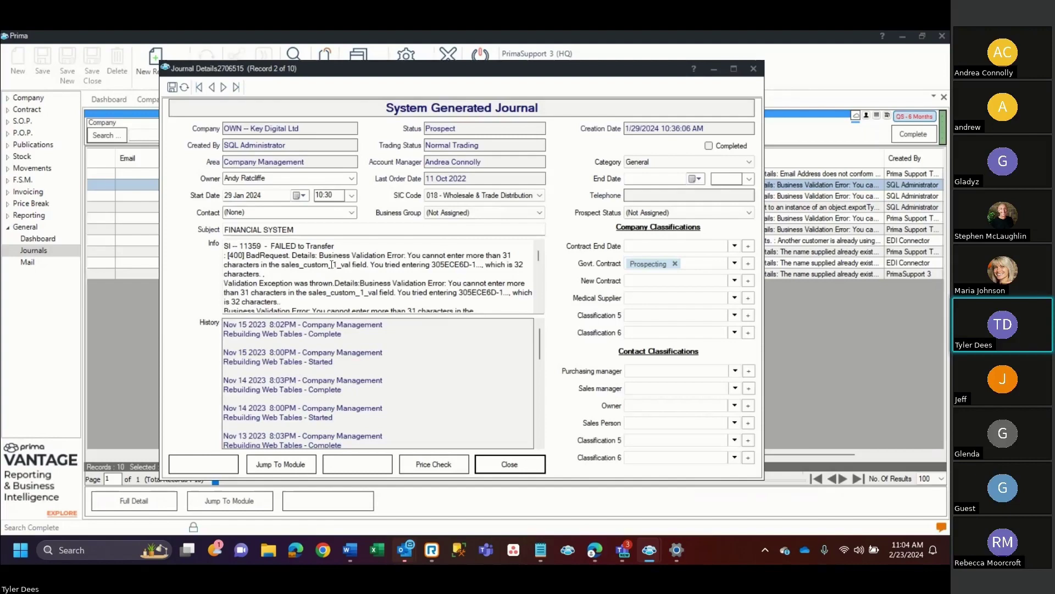
pyautogui.click(504, 467)
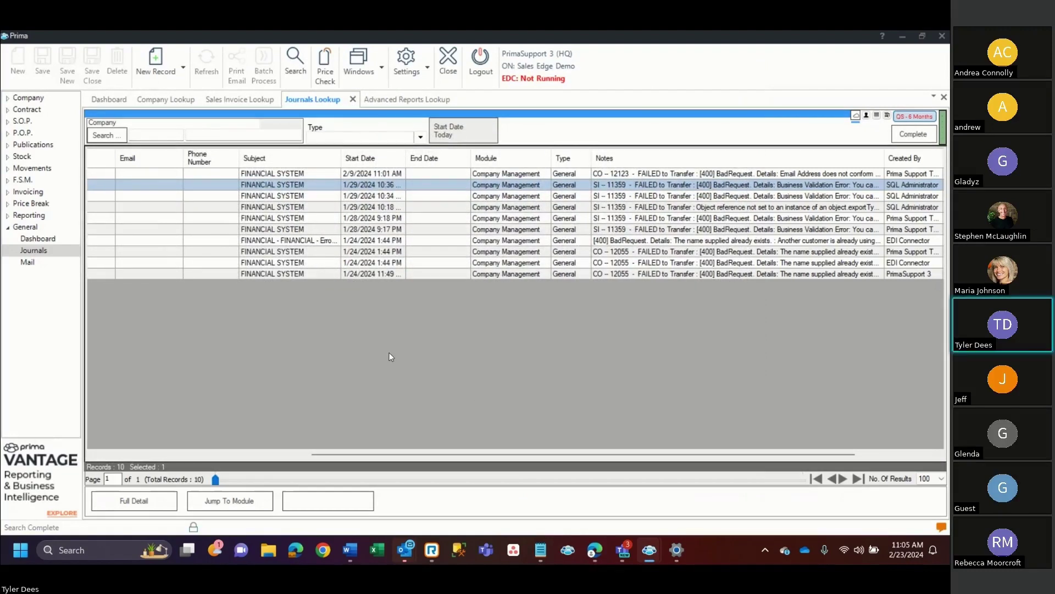
# Open the reports list to examine the standard spreadsheet reports
pyautogui.click(43, 216)
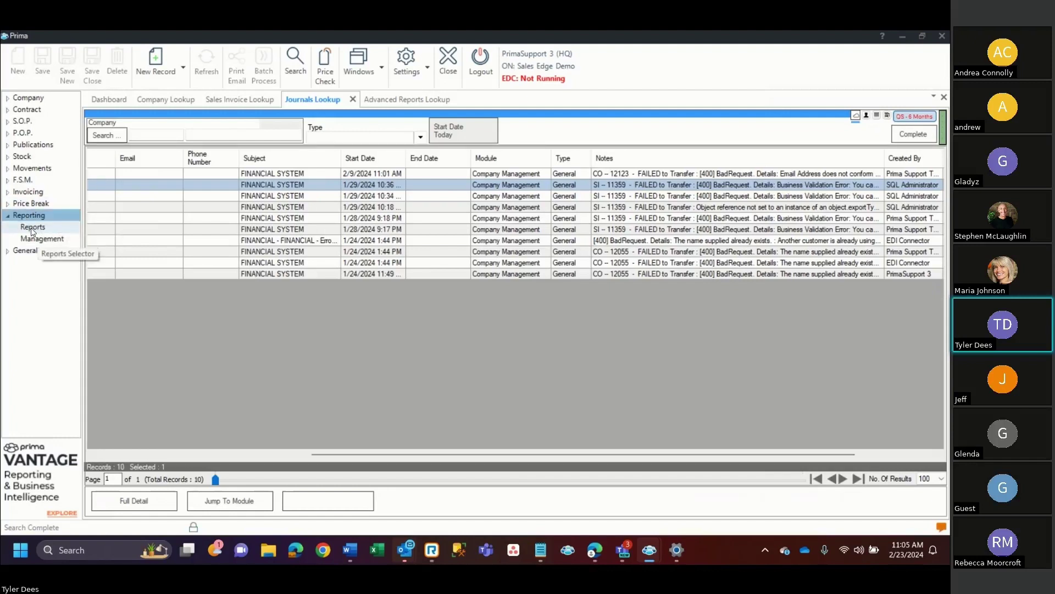
pyautogui.click(31, 230)
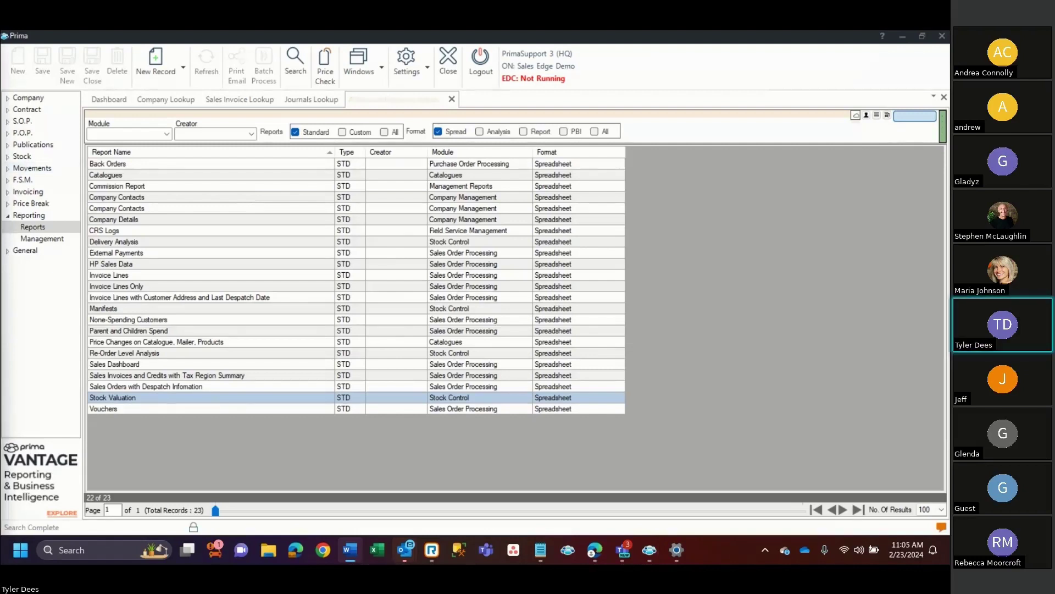
# Refresh the aged balances in the company record's customer details, view their financial breakdown, and close the record
pyautogui.click(38, 102)
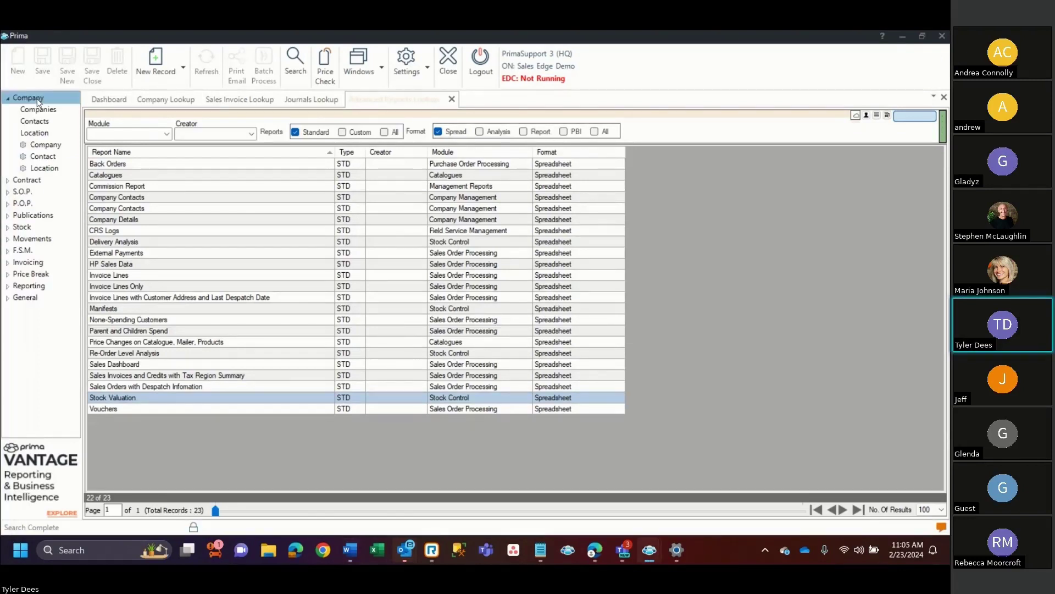
pyautogui.click(37, 112)
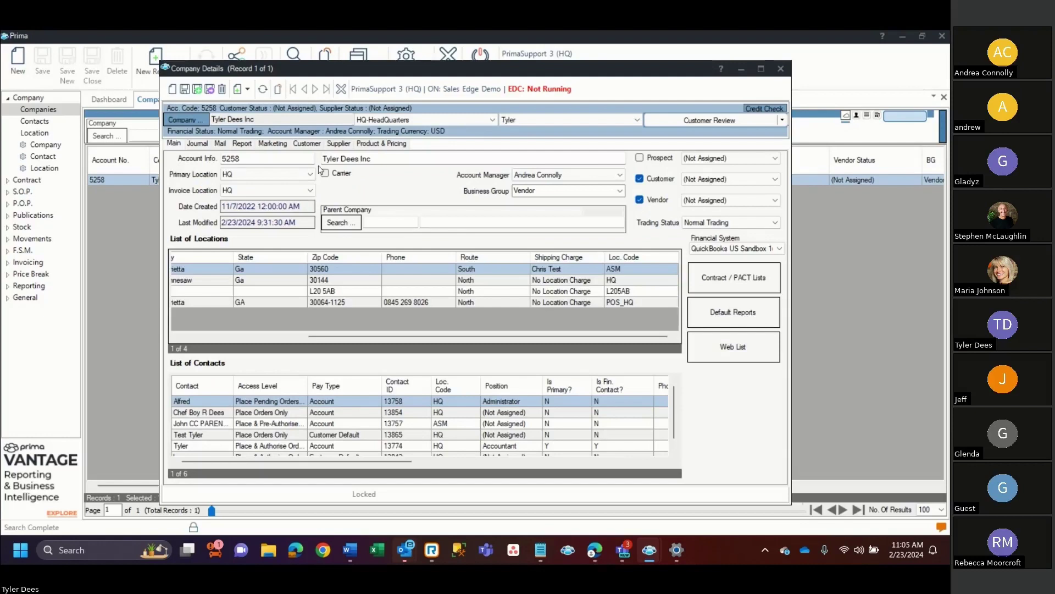
pyautogui.click(312, 148)
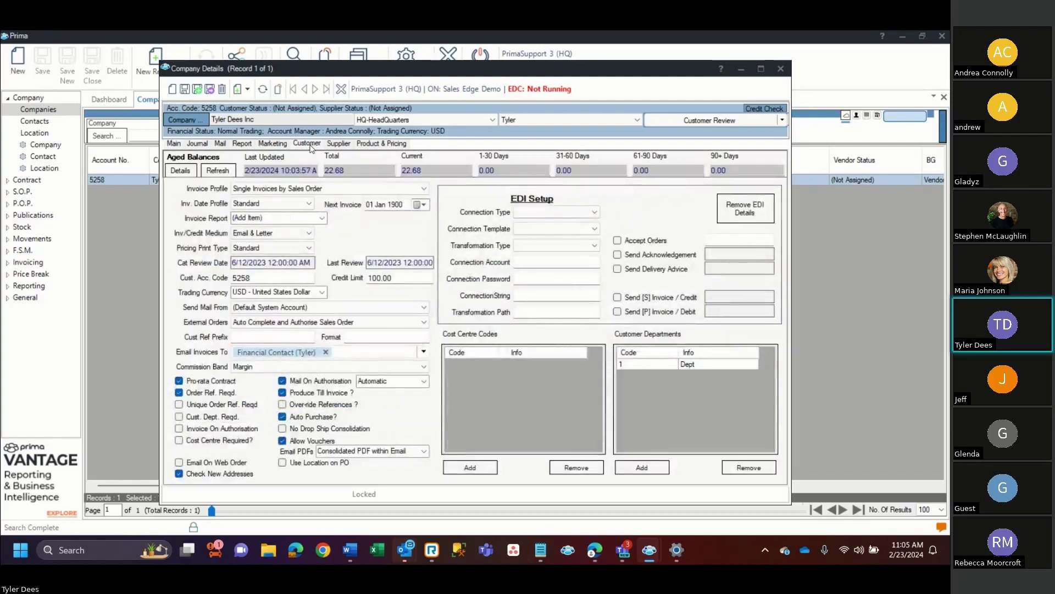
pyautogui.click(217, 171)
pyautogui.click(183, 171)
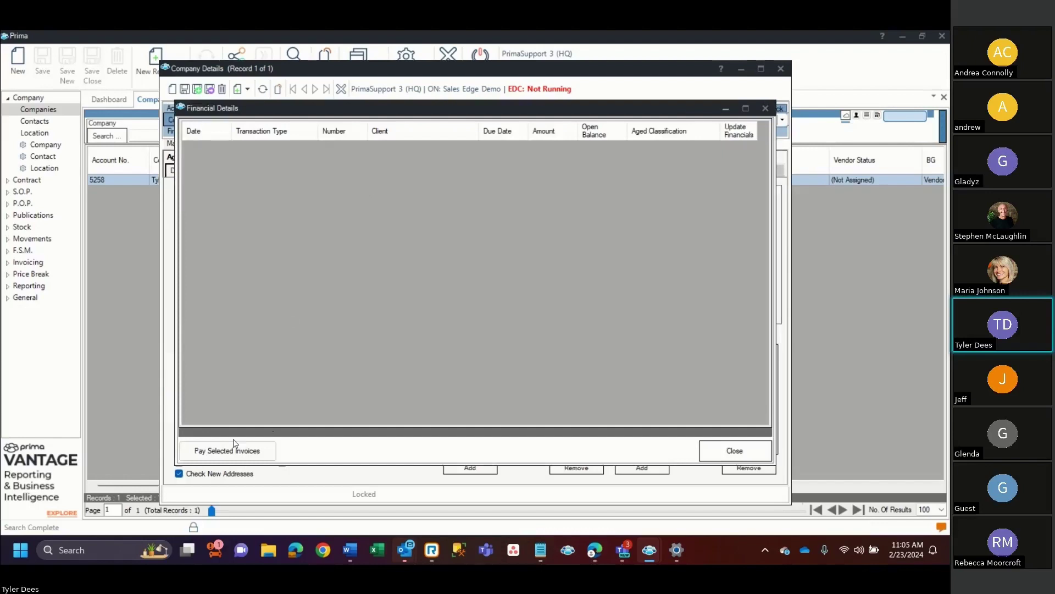
pyautogui.click(732, 452)
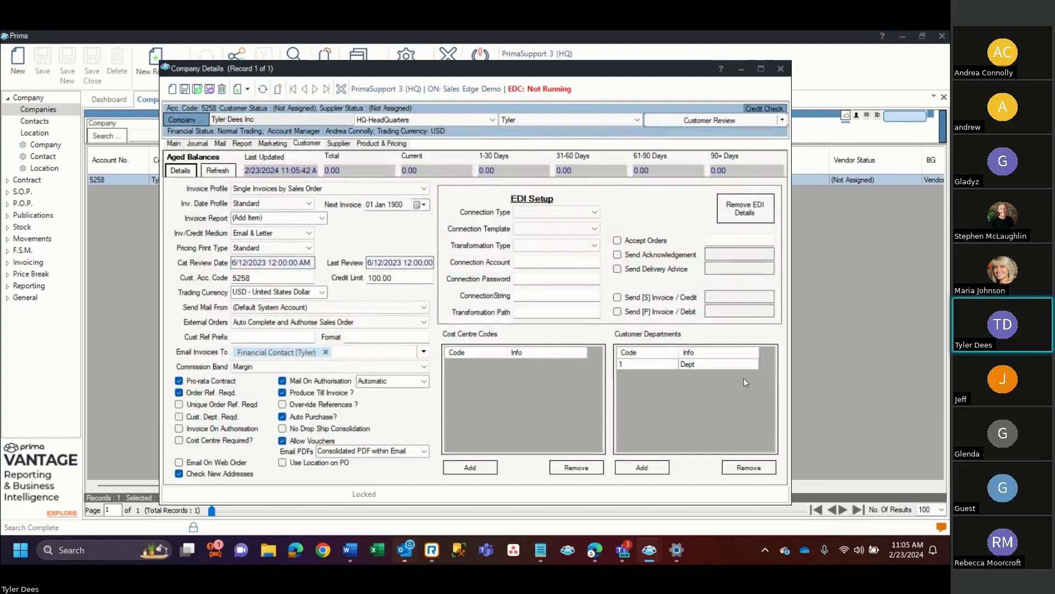
pyautogui.click(782, 70)
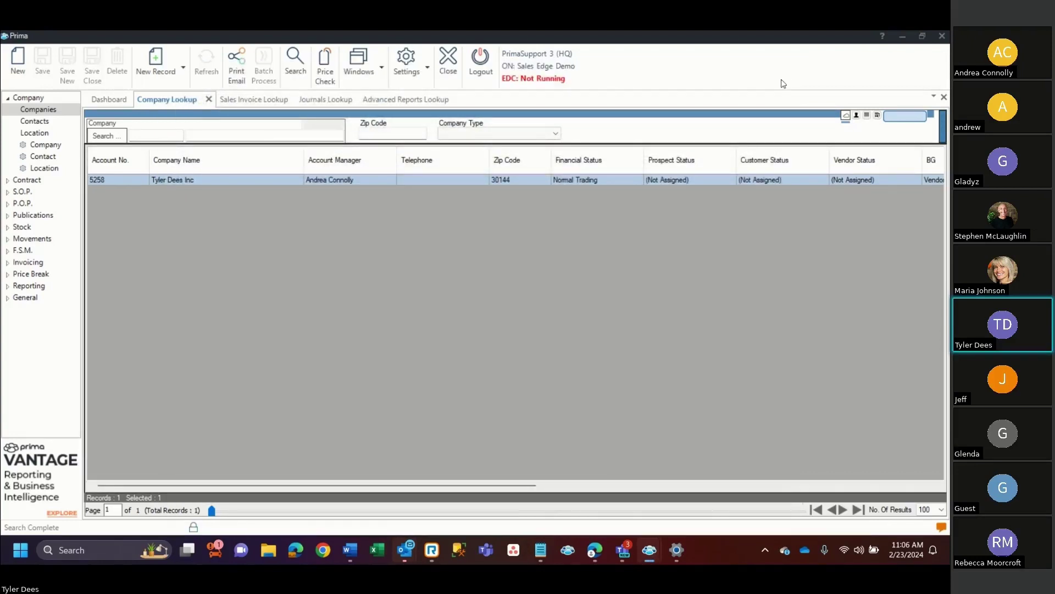
# Switch to Database Administration, examine the QuickBooks US Sandbox 1 financial entry under Cloud Services, and close it without changes
pyautogui.moveTo(650, 551)
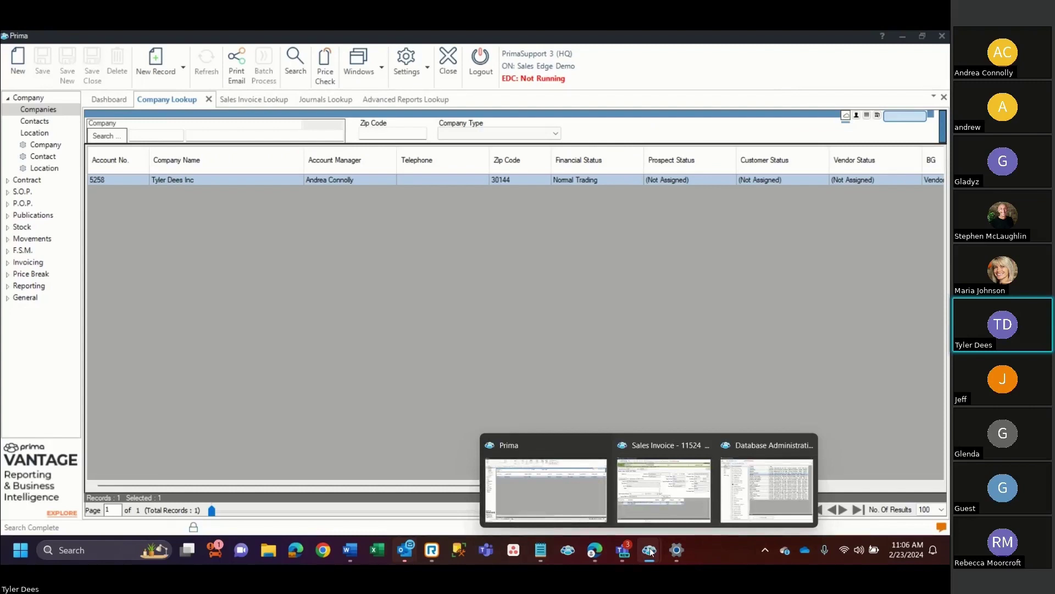
pyautogui.click(767, 486)
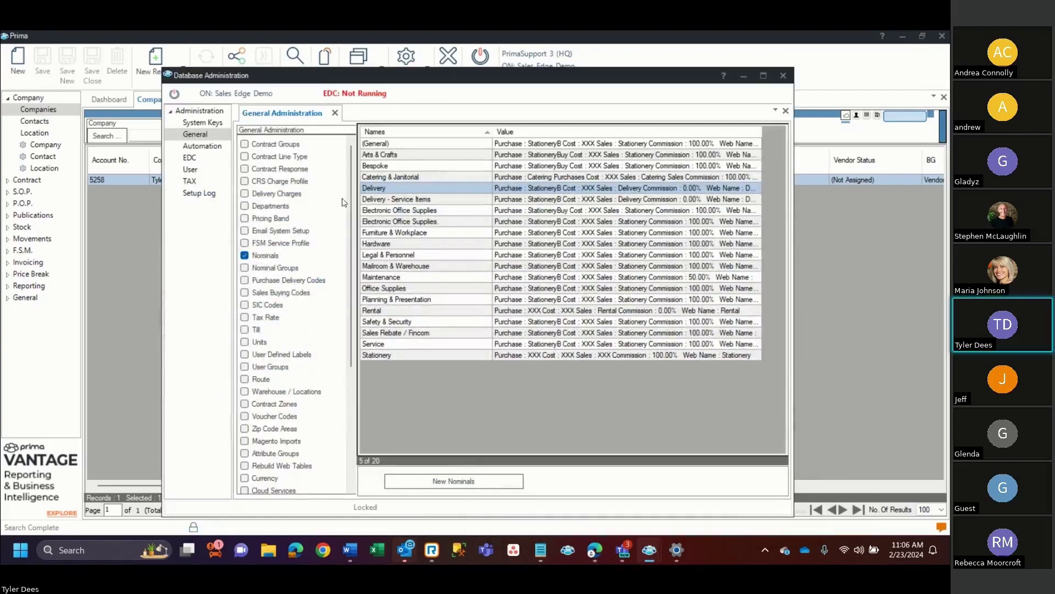
pyautogui.scroll(-2, 270, 282)
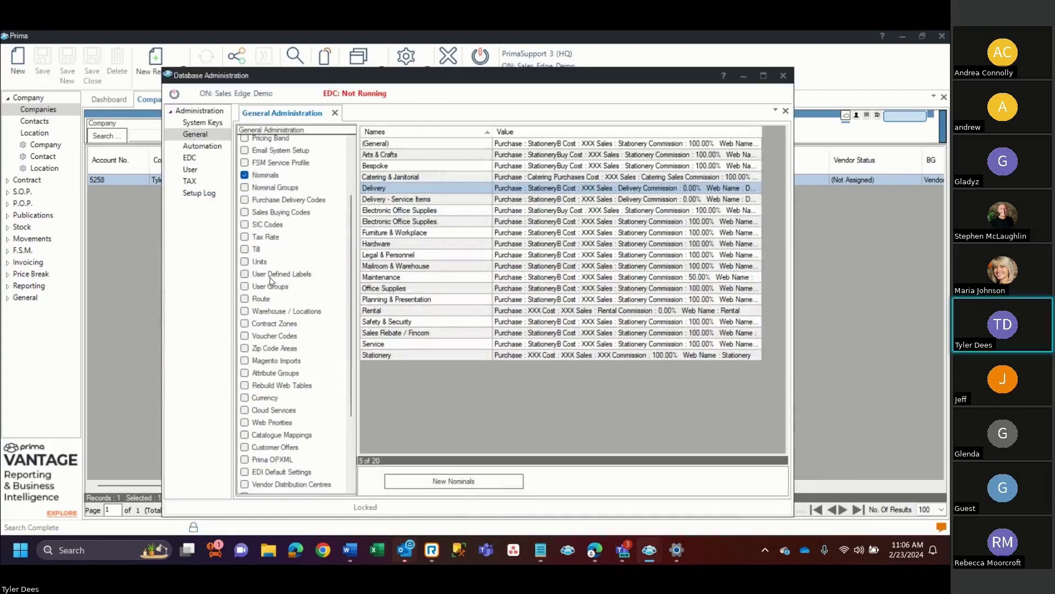
pyautogui.scroll(-3, 271, 281)
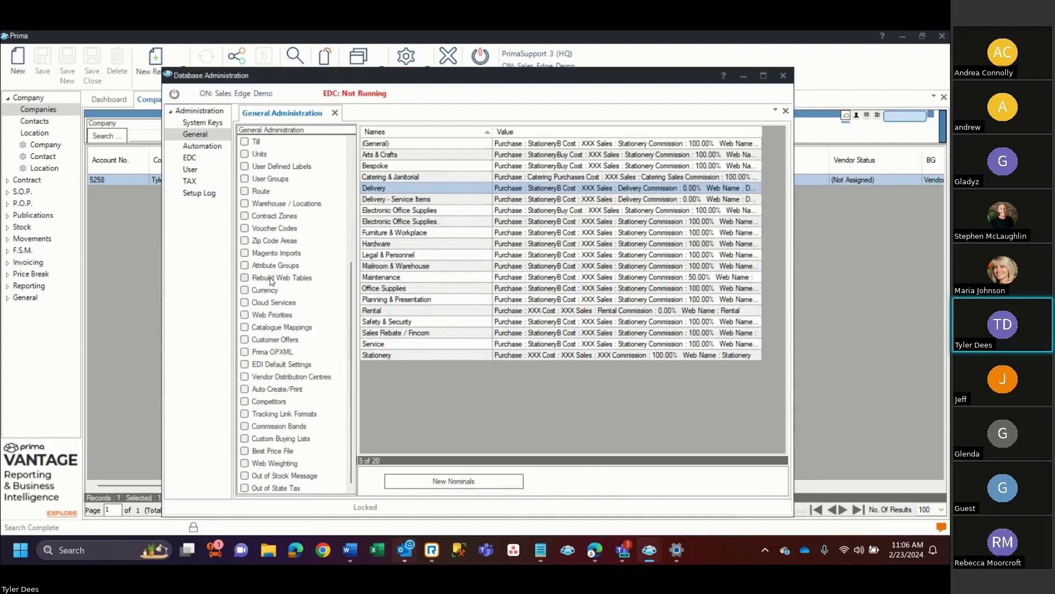
pyautogui.click(245, 303)
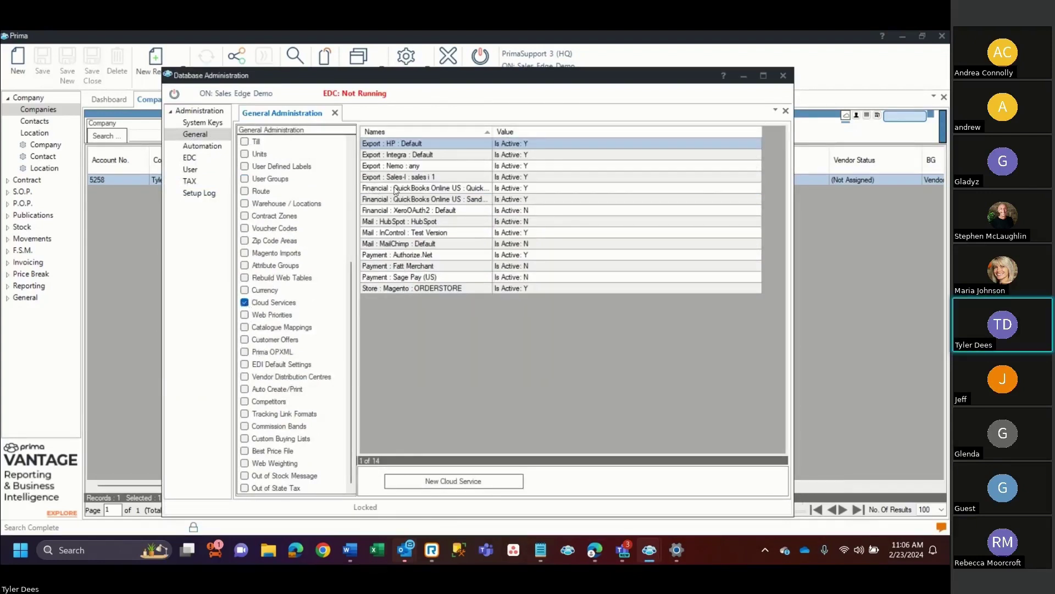
pyautogui.click(435, 188)
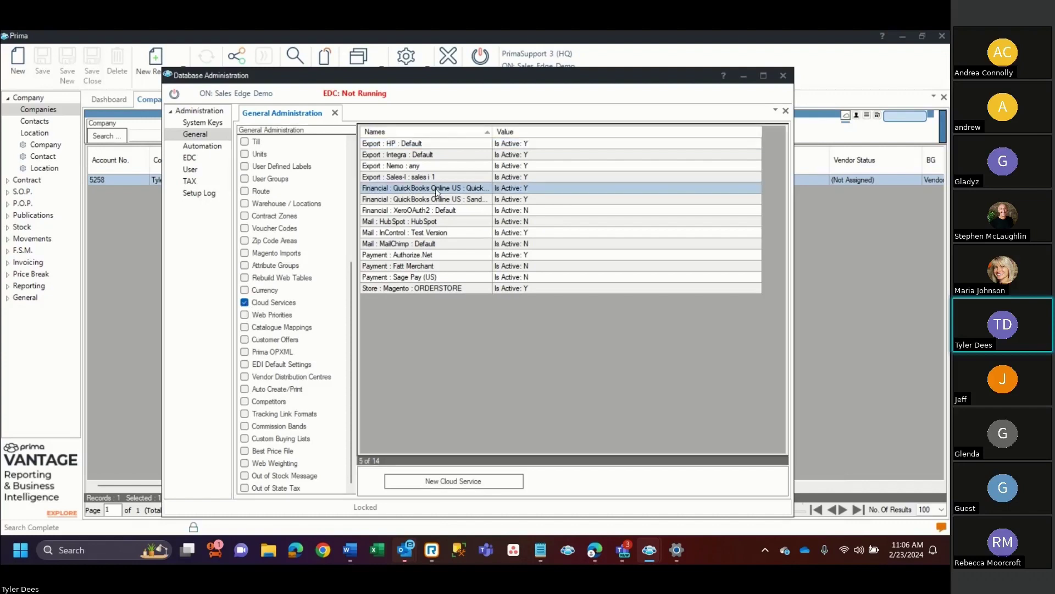
pyautogui.doubleClick(436, 189)
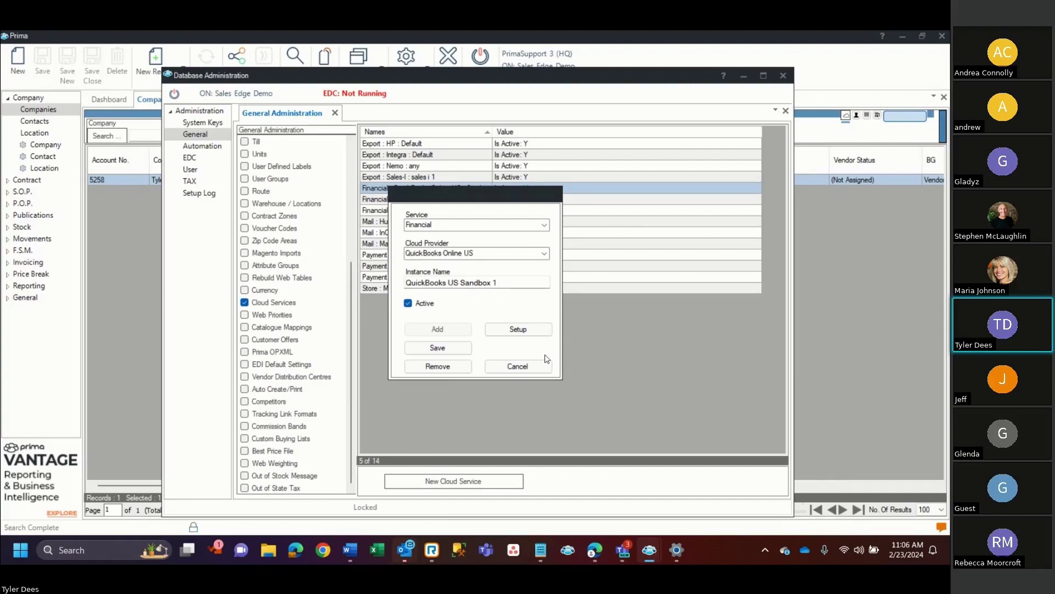
pyautogui.click(526, 365)
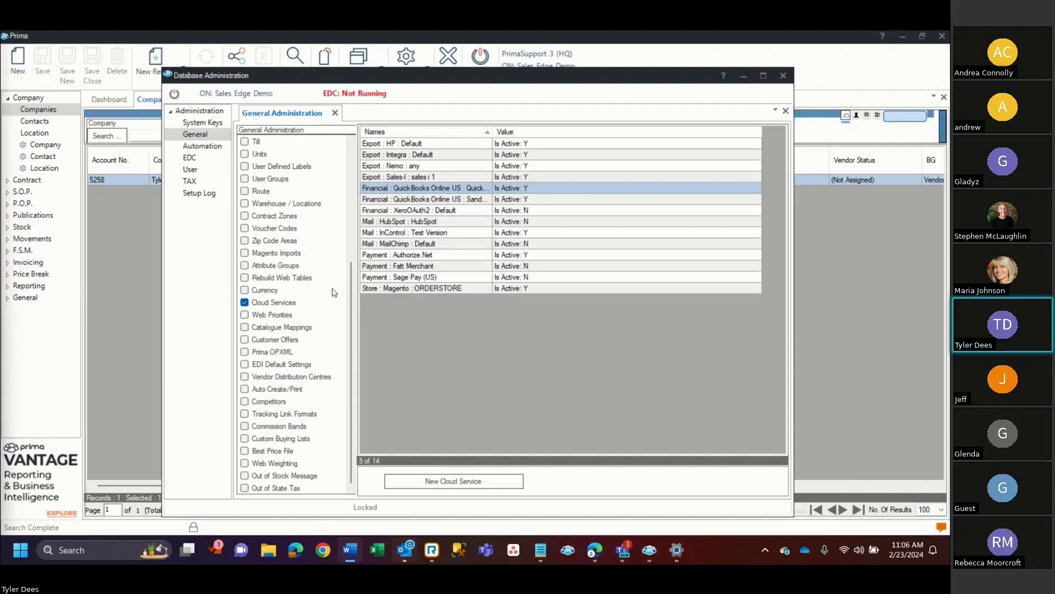
# Open the Arts & Crafts entry in the Nominals list, examine its purchase and sales nominals, and close it without saving
pyautogui.scroll(5, 297, 294)
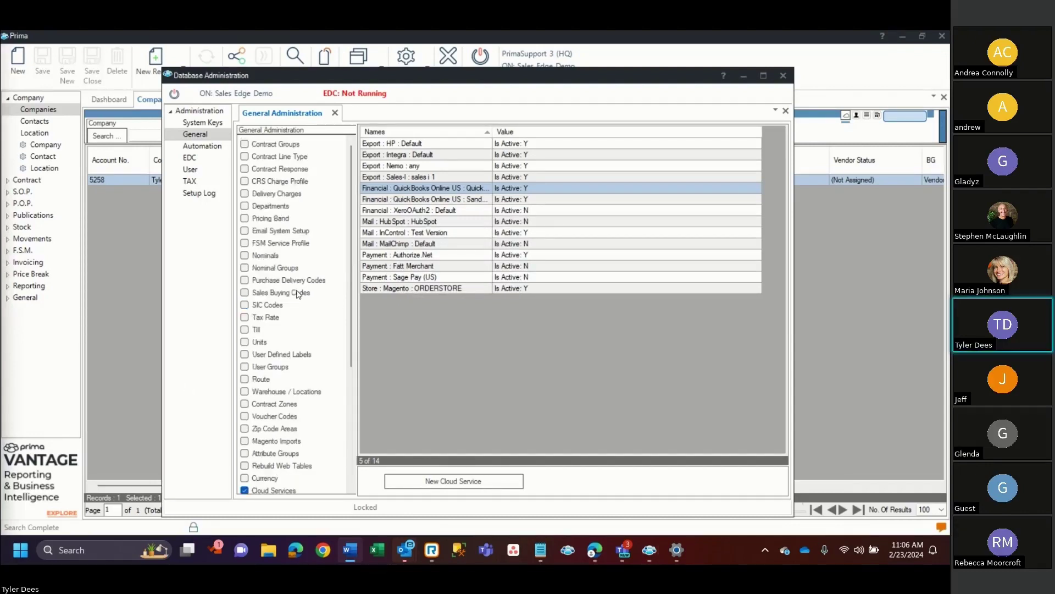
pyautogui.click(245, 255)
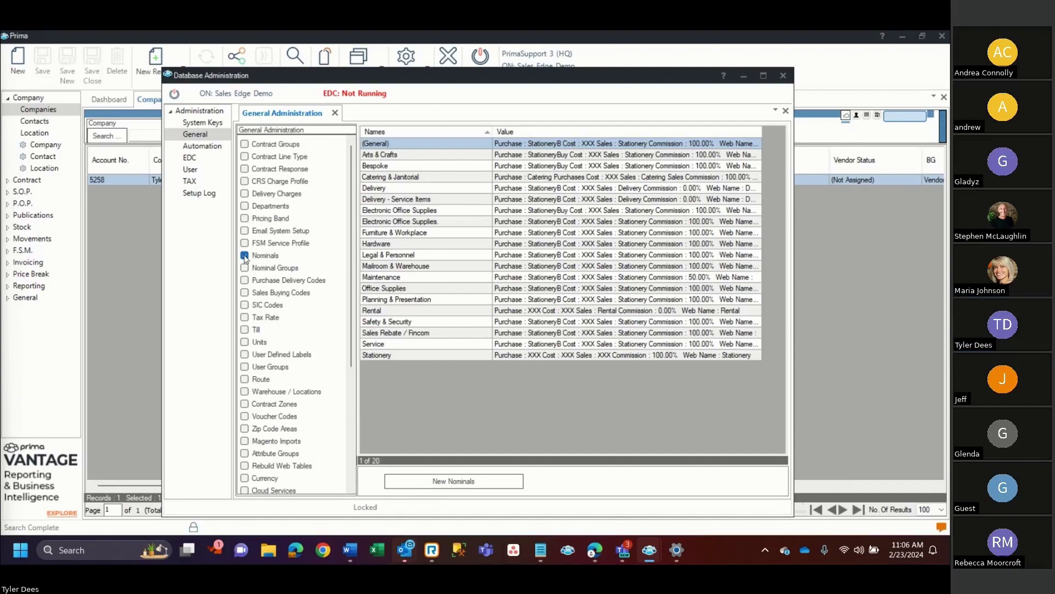
pyautogui.click(430, 154)
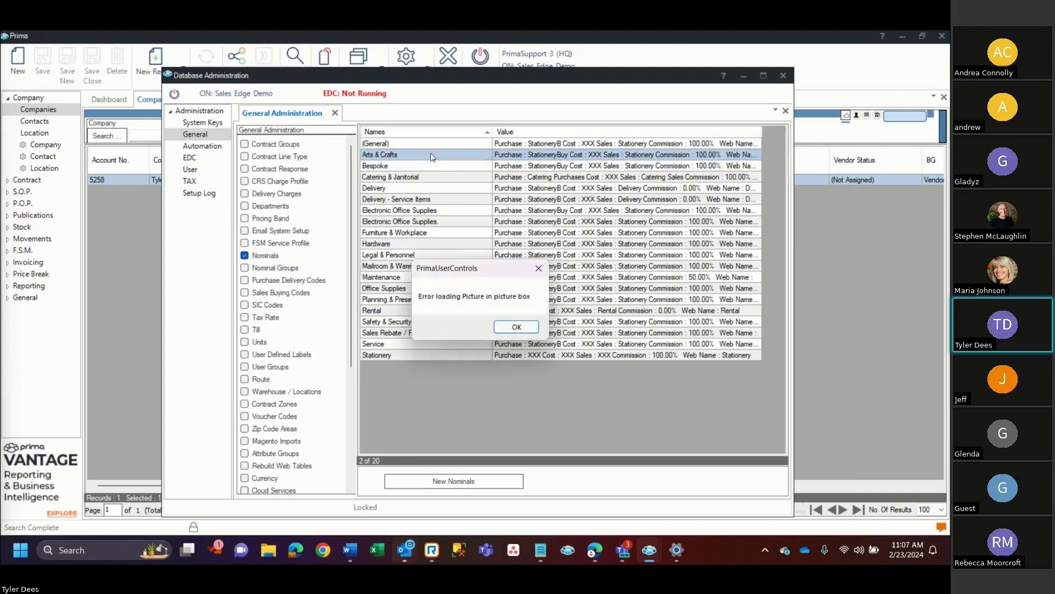
pyautogui.click(508, 327)
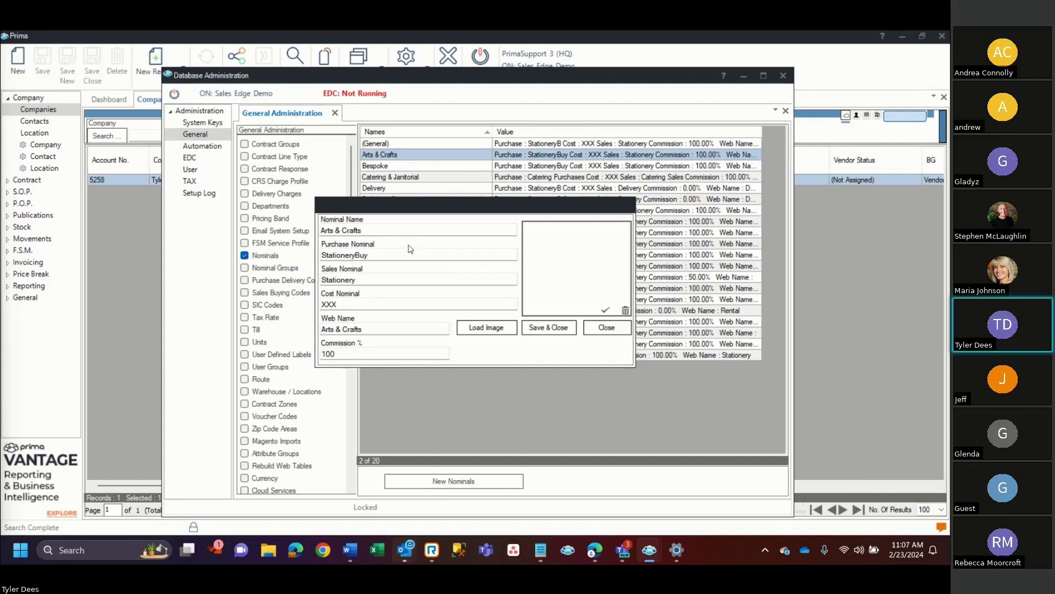
pyautogui.moveTo(380, 256); pyautogui.dragTo(319, 265)
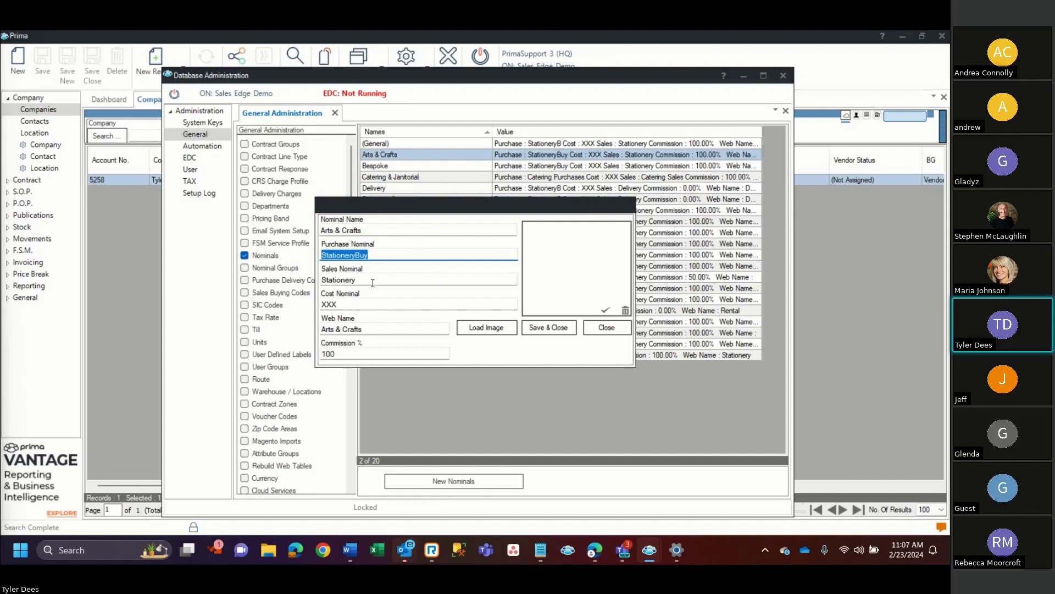
pyautogui.press('Tab')
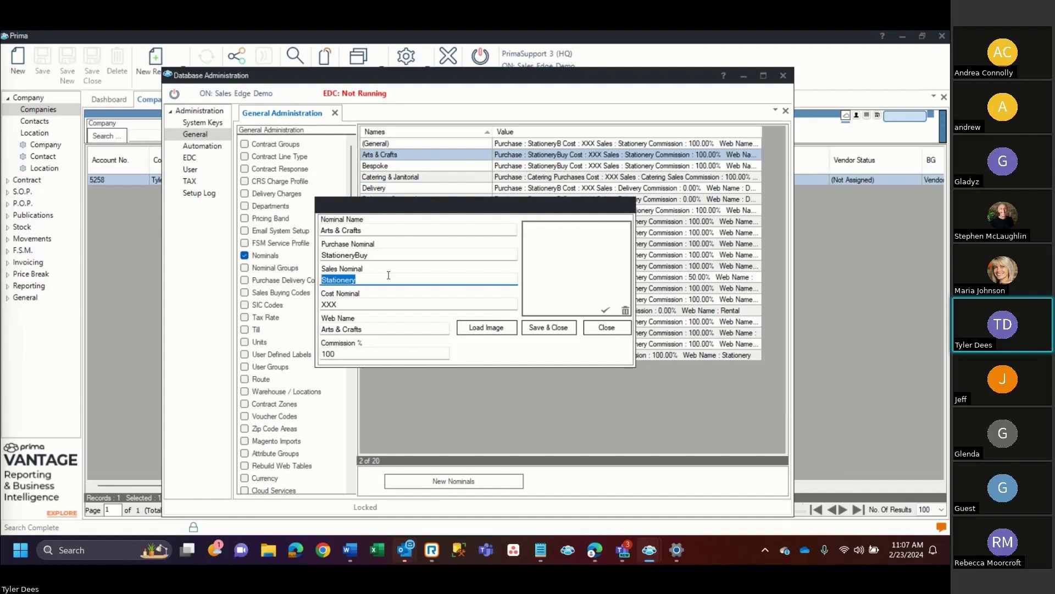
pyautogui.click(621, 330)
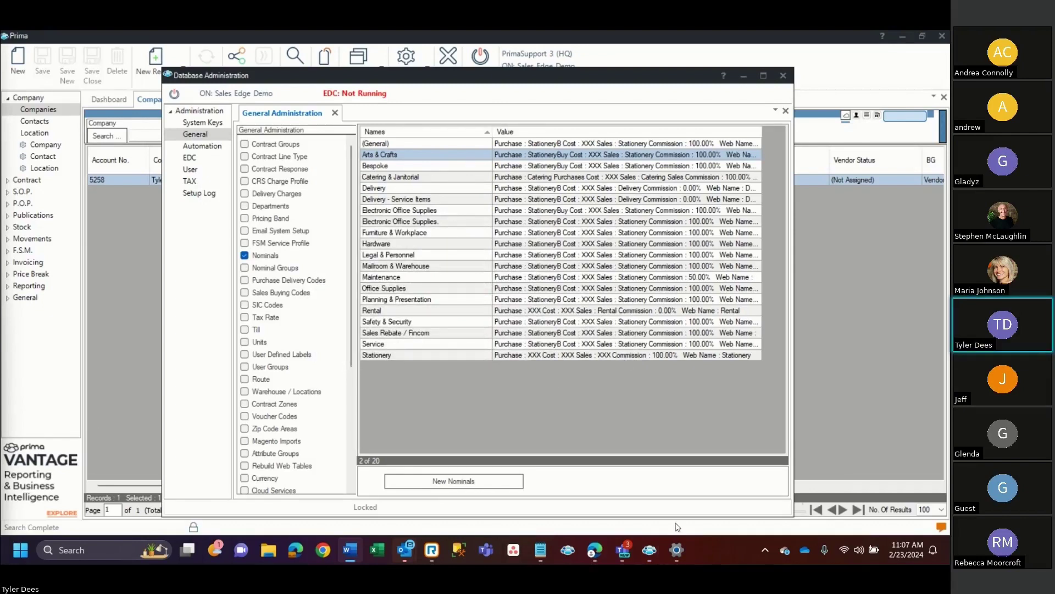
# Switch to QuickBooks Online and open the Products and Services list under Sales to examine its items
pyautogui.moveTo(599, 549)
pyautogui.click(662, 498)
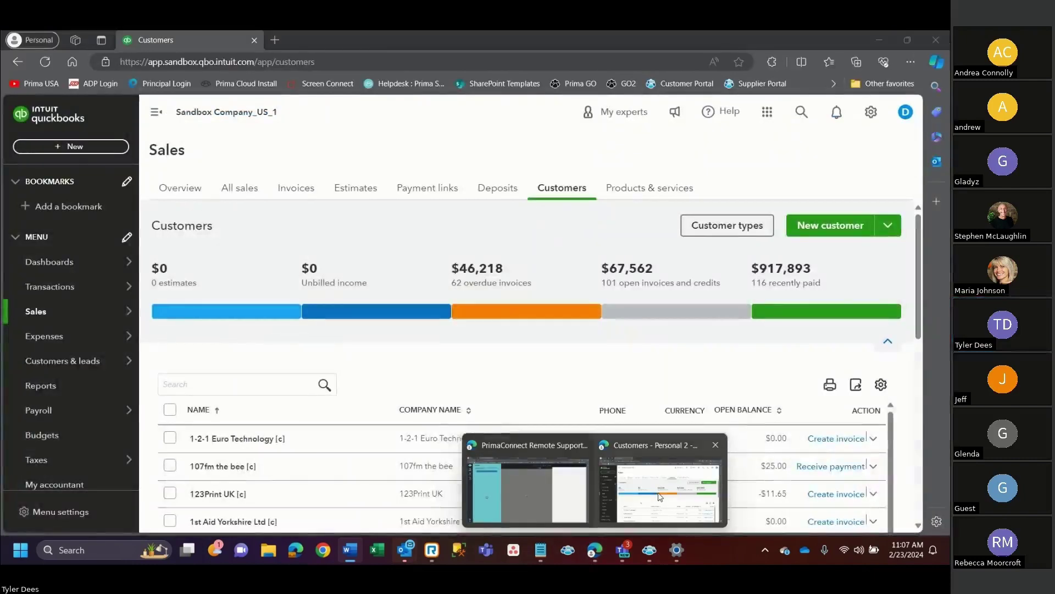
pyautogui.moveTo(104, 319)
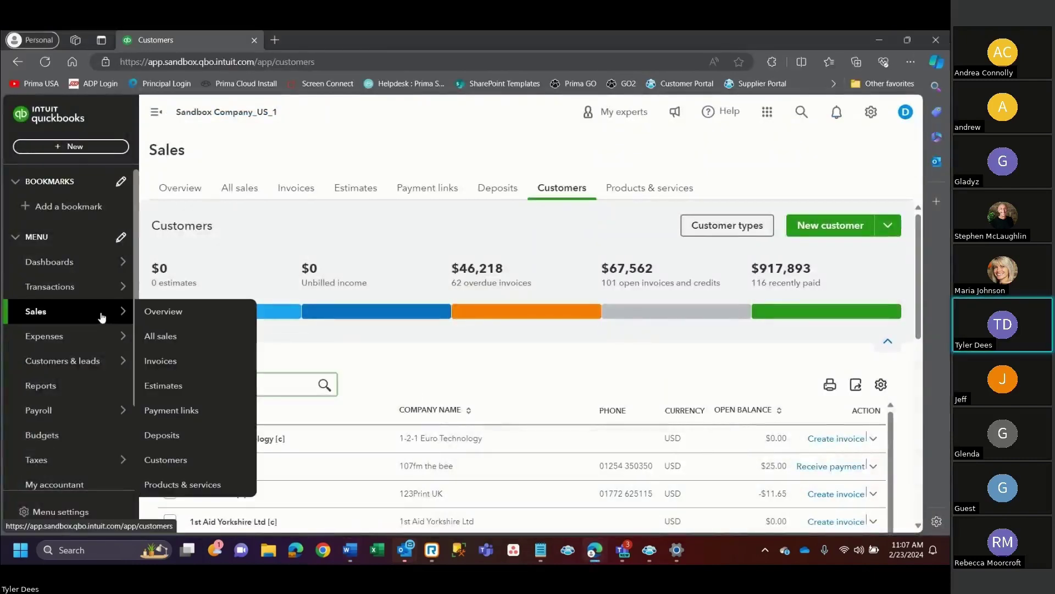
pyautogui.click(154, 485)
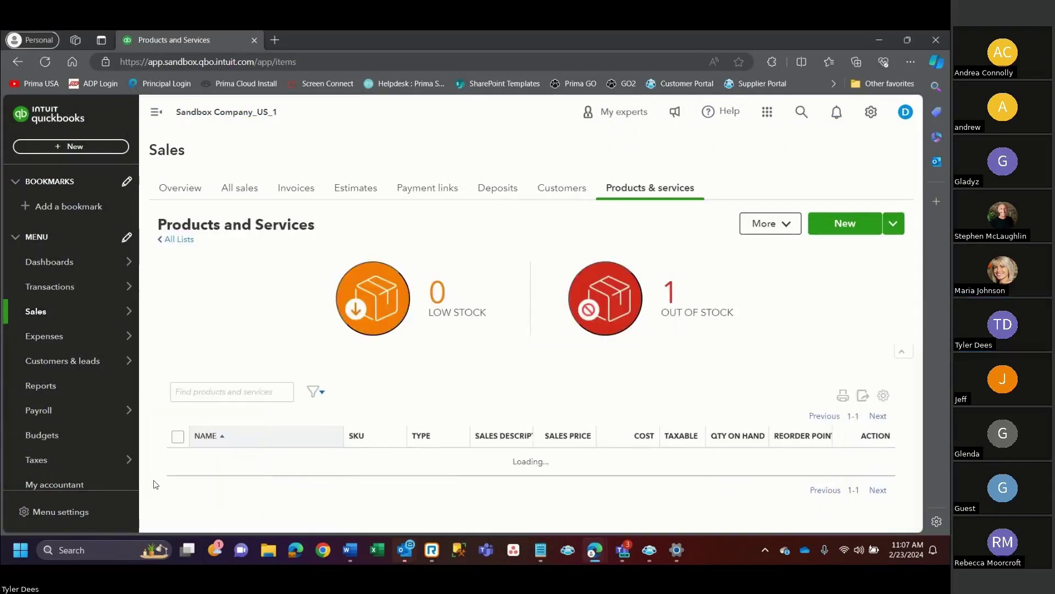
pyautogui.scroll(-2, 336, 387)
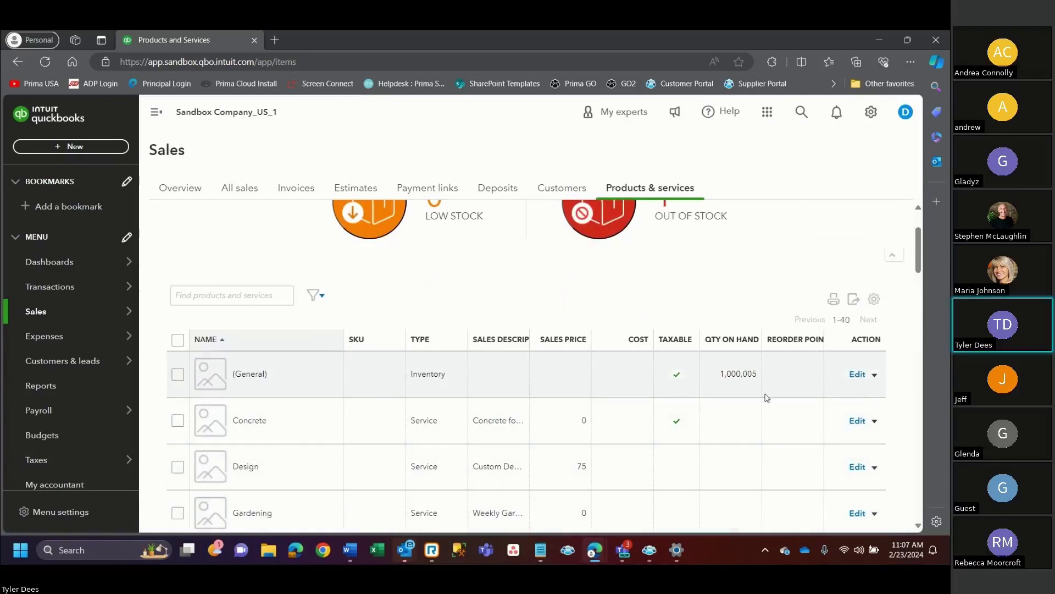
pyautogui.scroll(2, 855, 384)
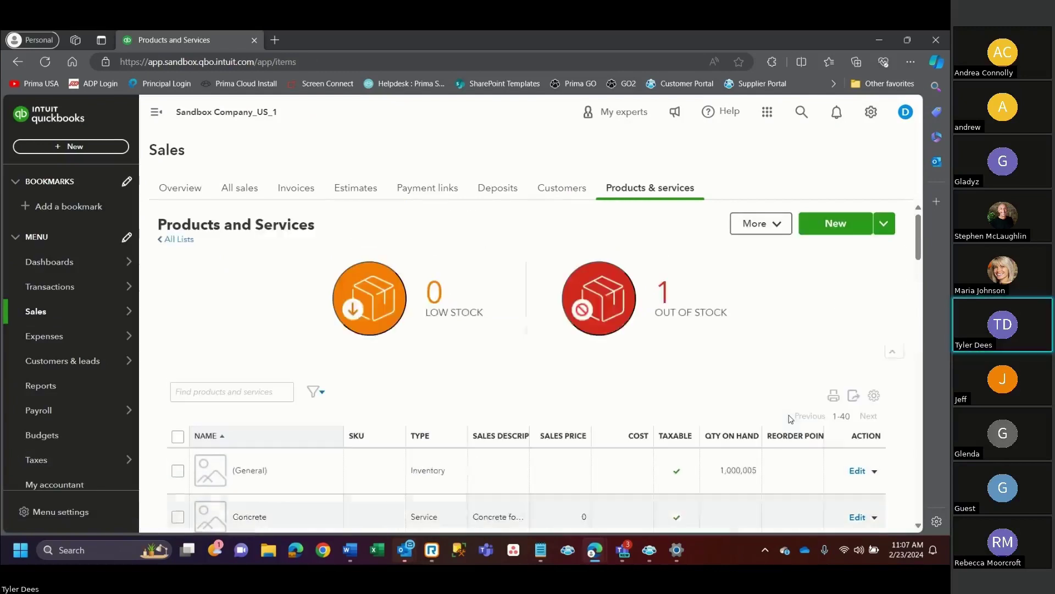
# Start a new service item named Test and check the accounts available for its income account
pyautogui.click(843, 225)
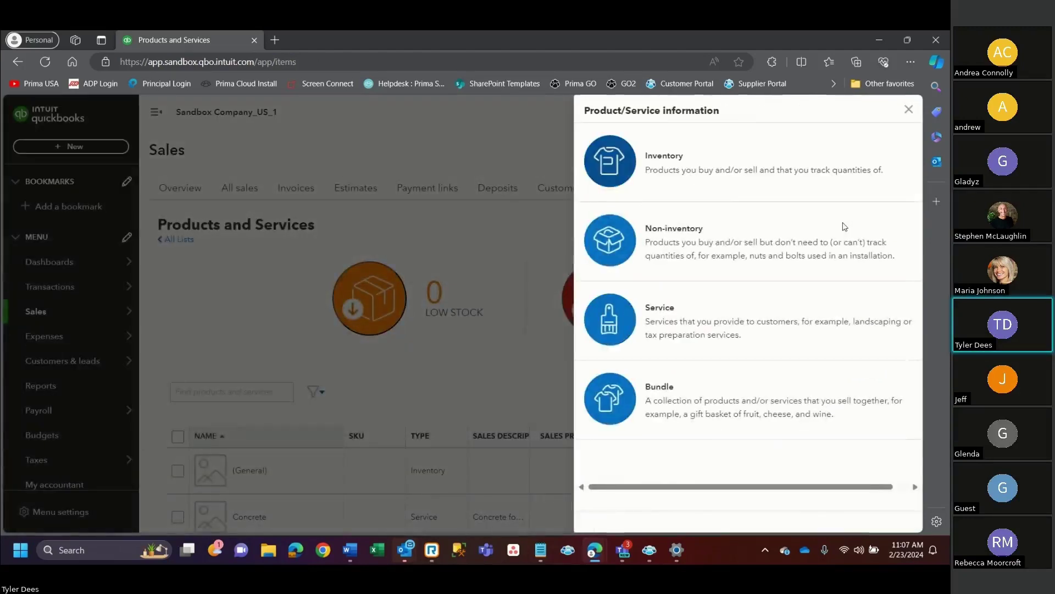
pyautogui.click(711, 319)
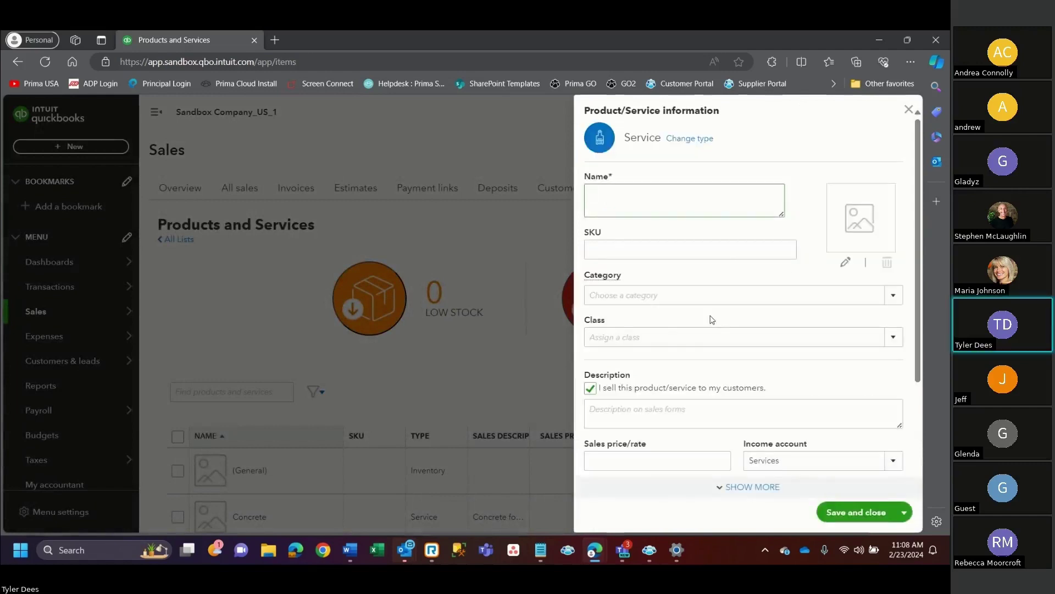
pyautogui.click(613, 195)
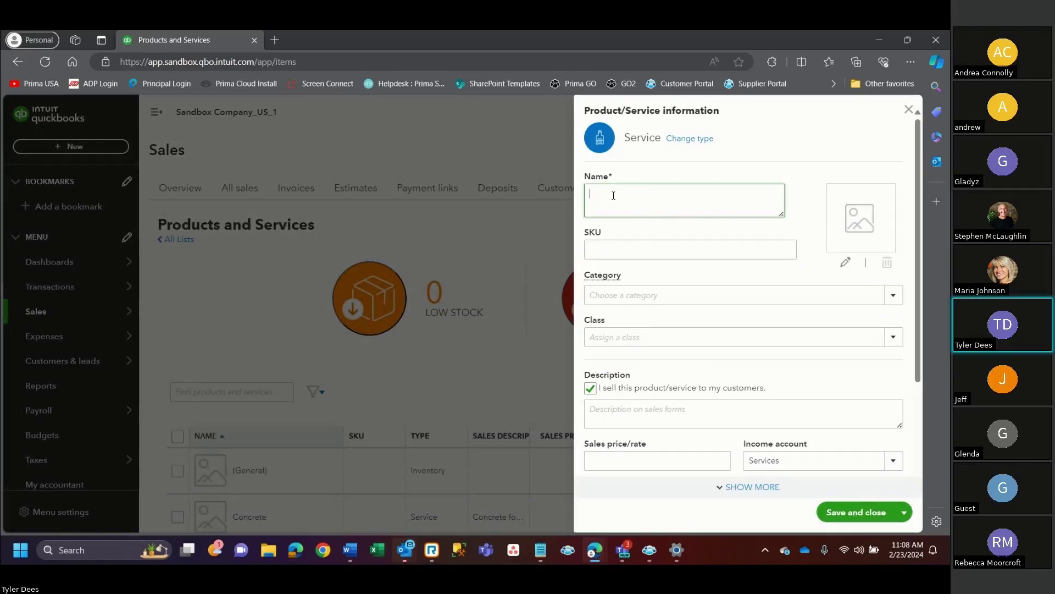
pyautogui.write('Test')
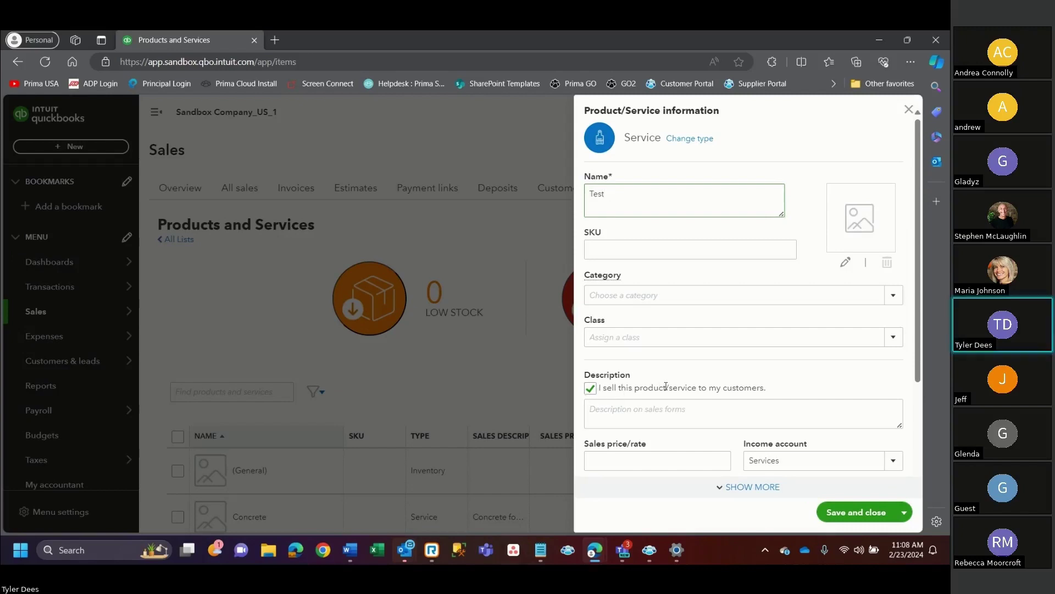
pyautogui.scroll(-1, 781, 387)
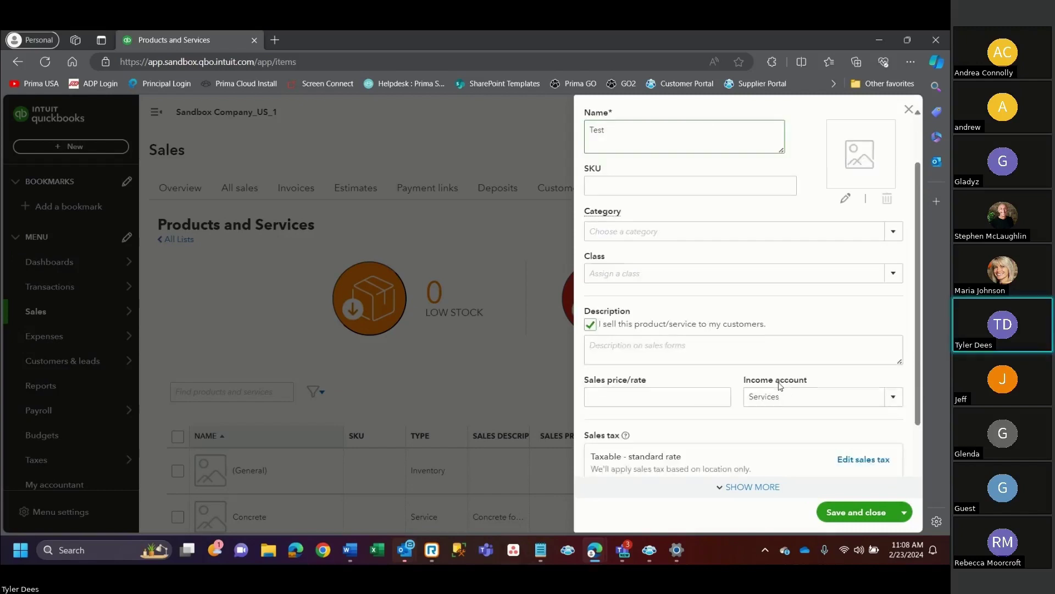
pyautogui.click(894, 397)
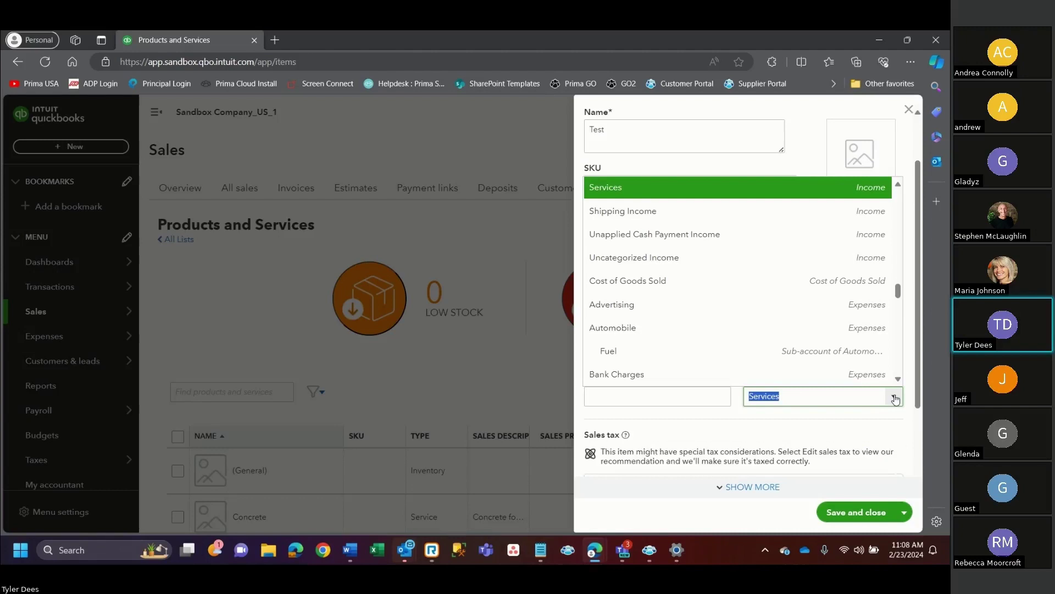
pyautogui.click(895, 398)
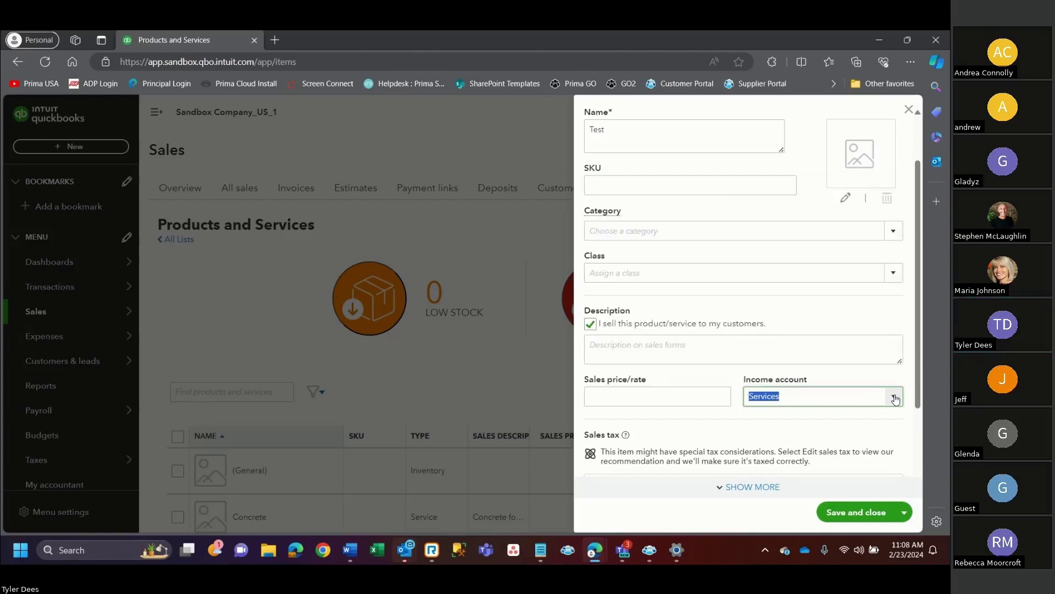
# Enable vendor purchasing for the Test service to check its expense account options, and close the form without saving
pyautogui.scroll(-2, 805, 353)
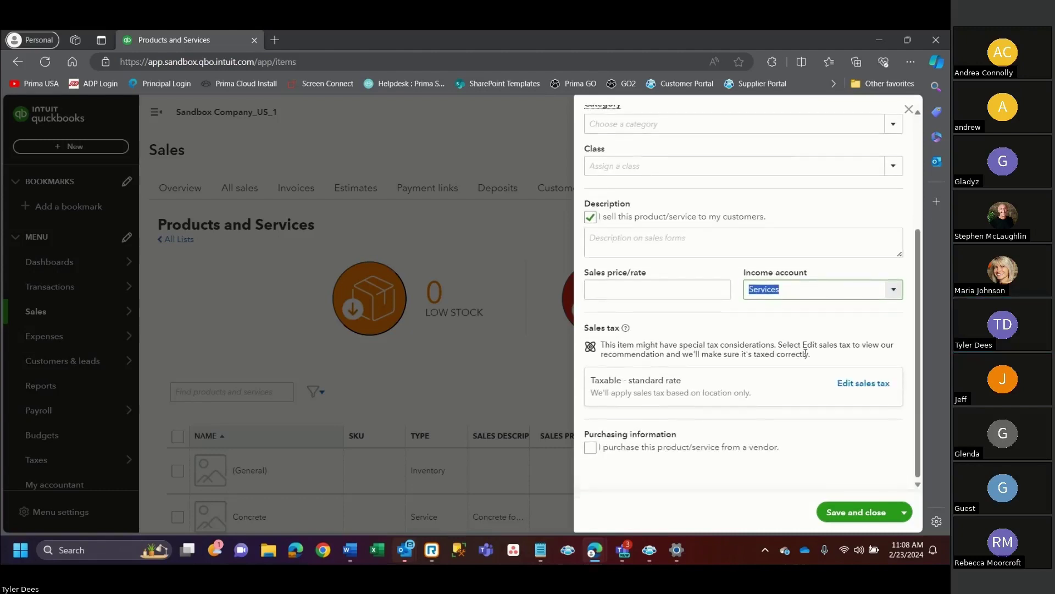
pyautogui.click(593, 451)
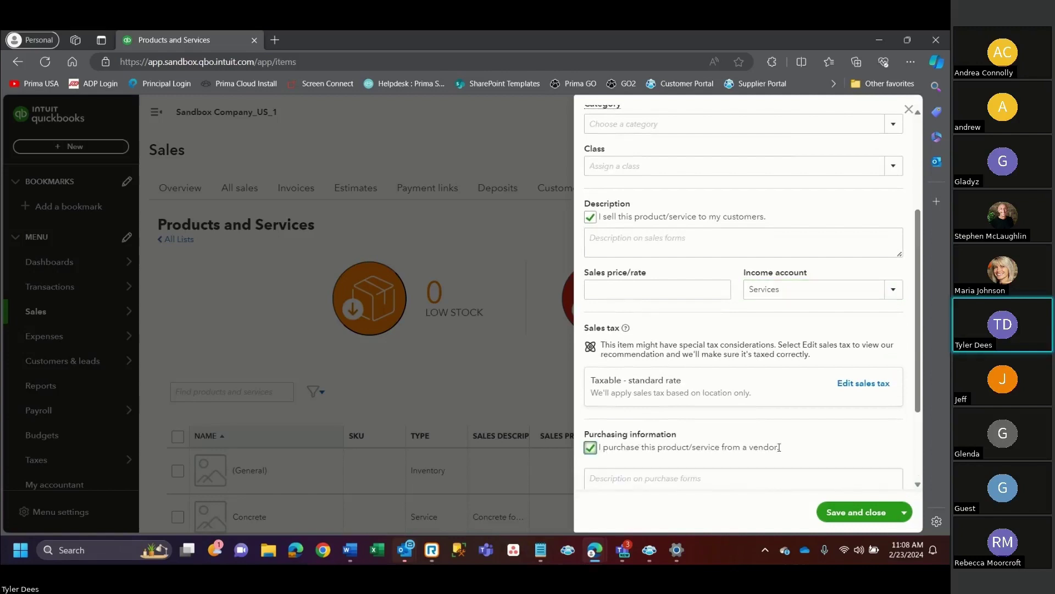
pyautogui.scroll(-2, 794, 447)
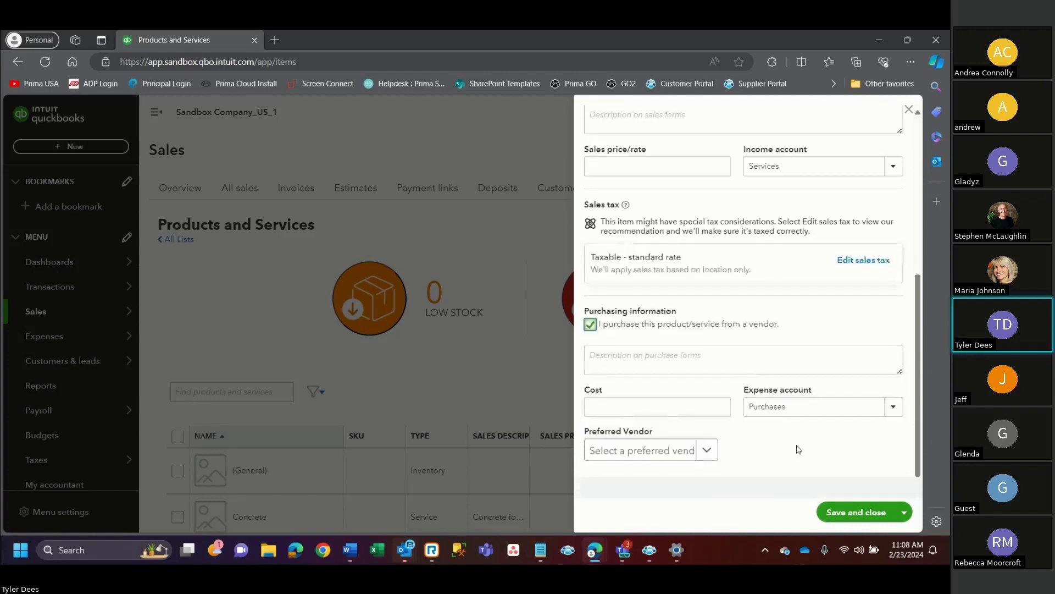
pyautogui.click(892, 411)
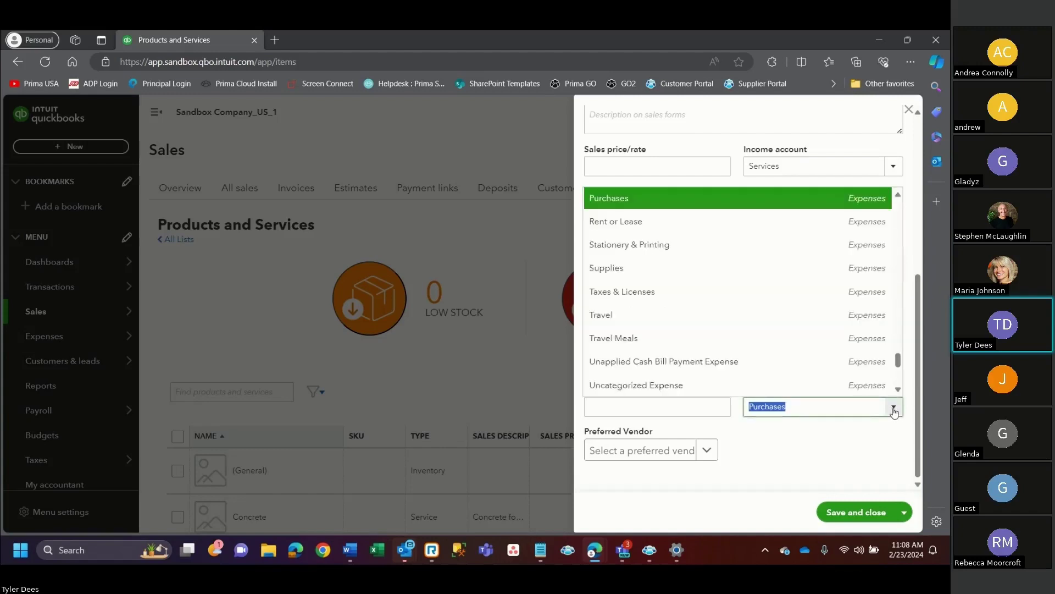
pyautogui.click(852, 448)
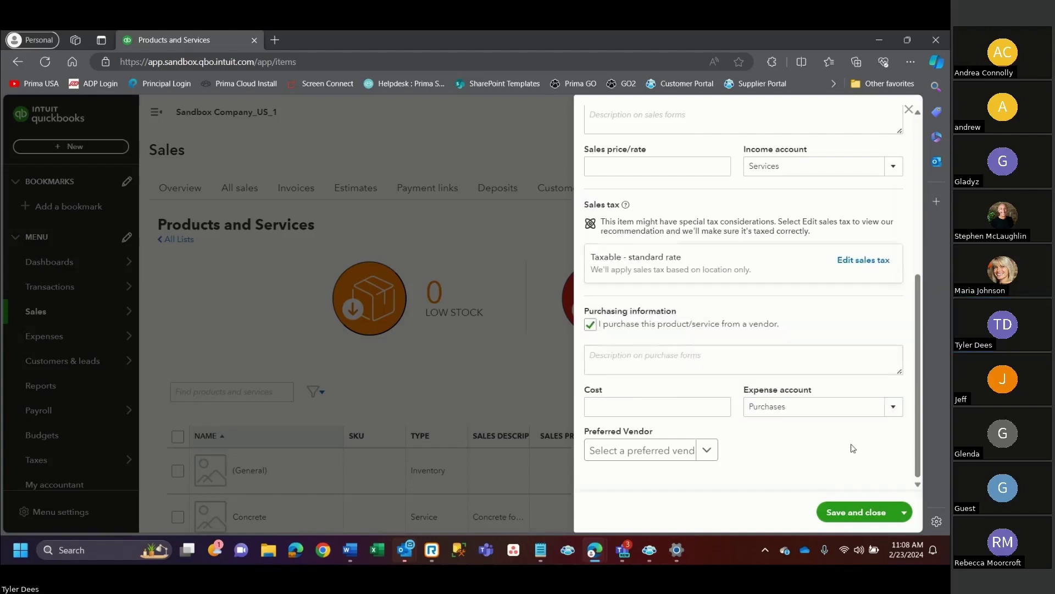
pyautogui.click(908, 110)
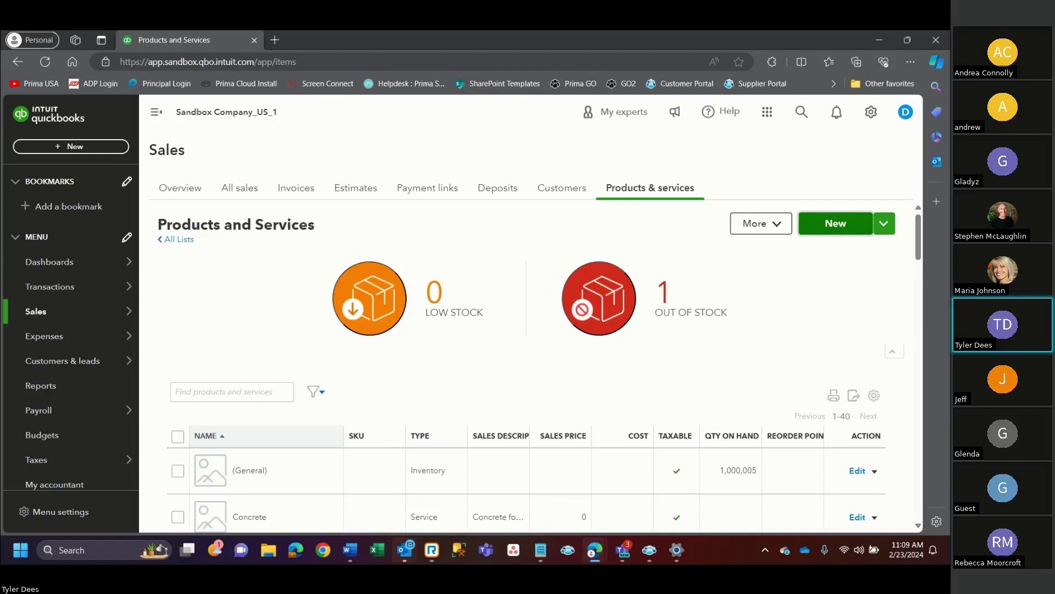
pyautogui.hotkey('alt', 'Tab')
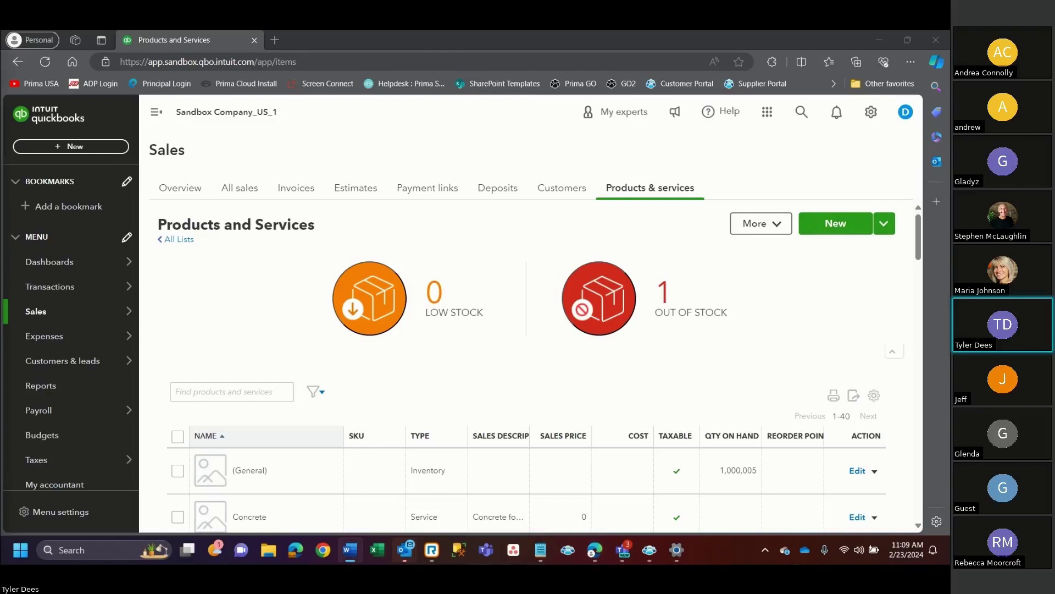